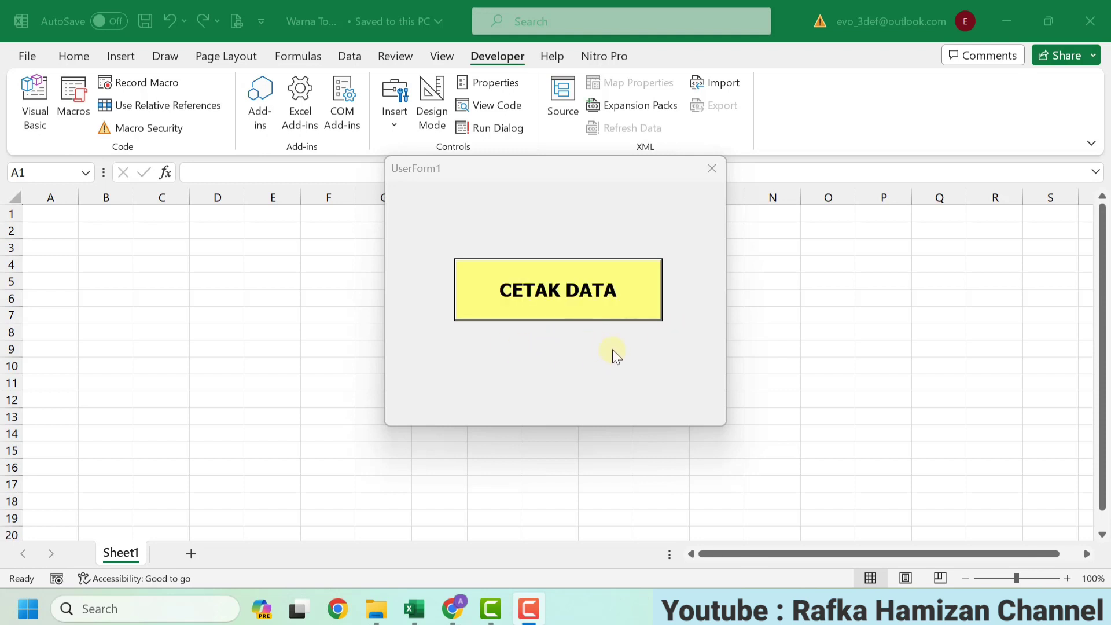
# Close the running CETAK DATA form and open the Visual Basic editor on UserForm1's design
pyautogui.click(710, 177)
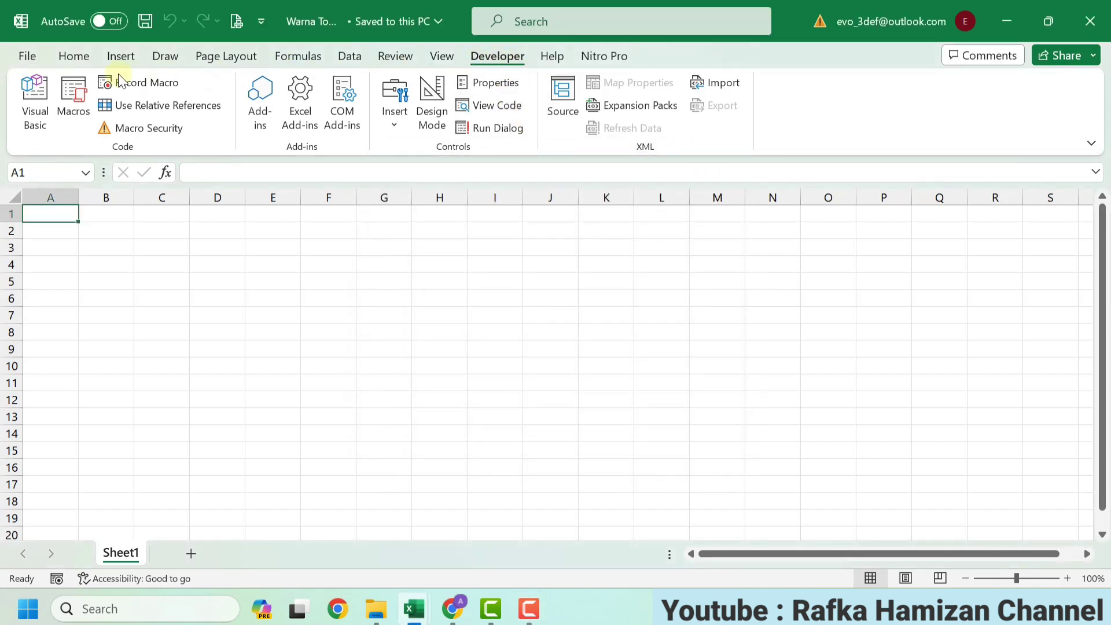
pyautogui.click(38, 87)
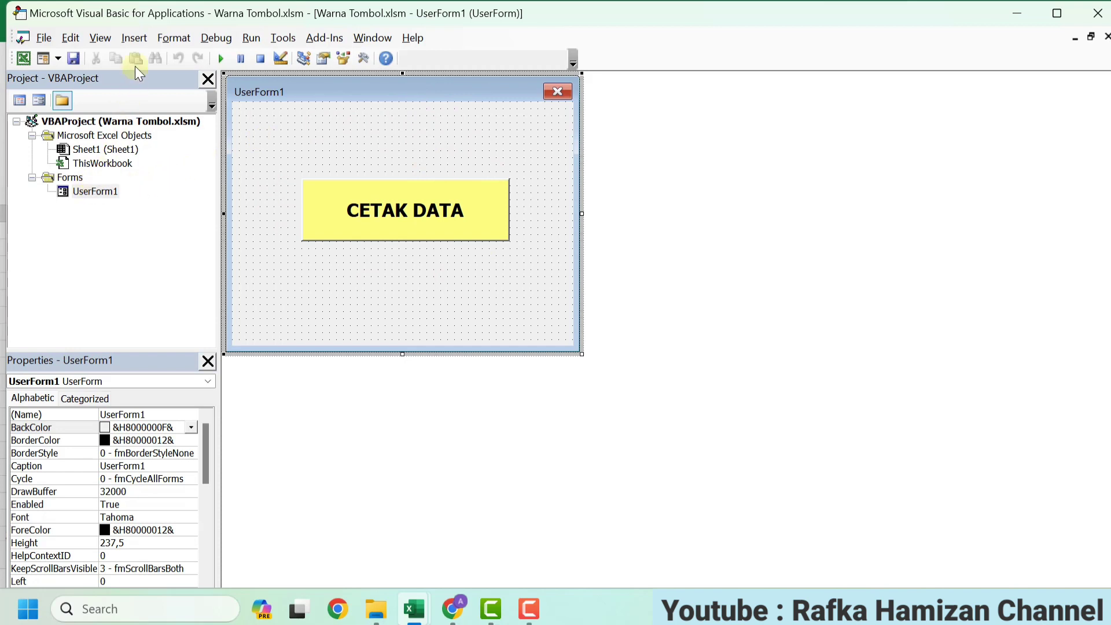
# Insert a new UserForm2, enlarge it, and draw CommandButton1 in its upper middle
pyautogui.click(124, 38)
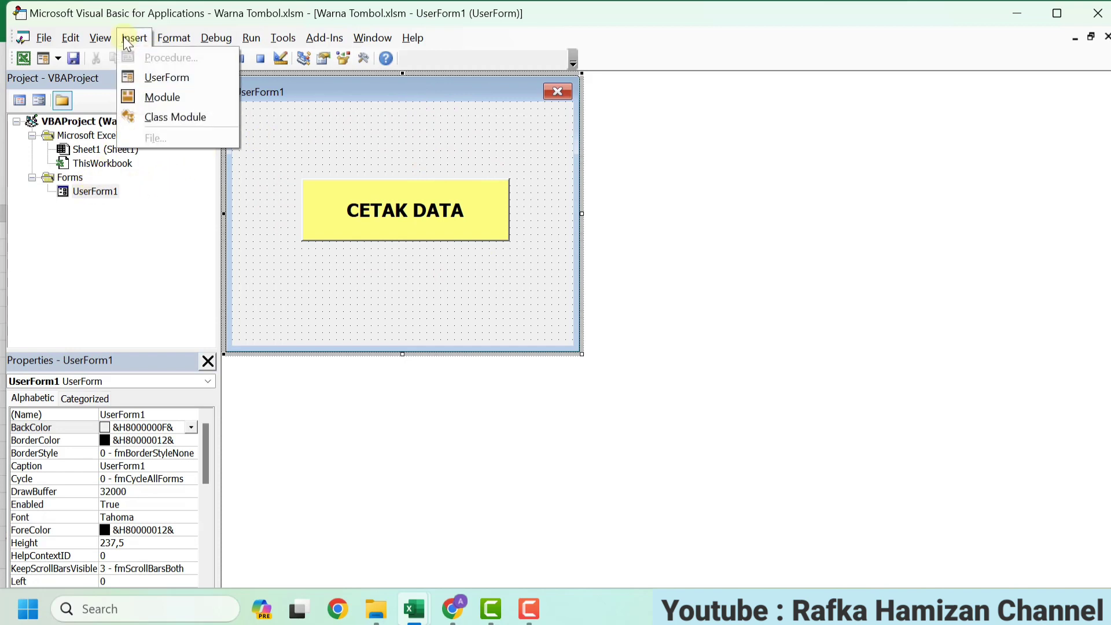
pyautogui.click(141, 75)
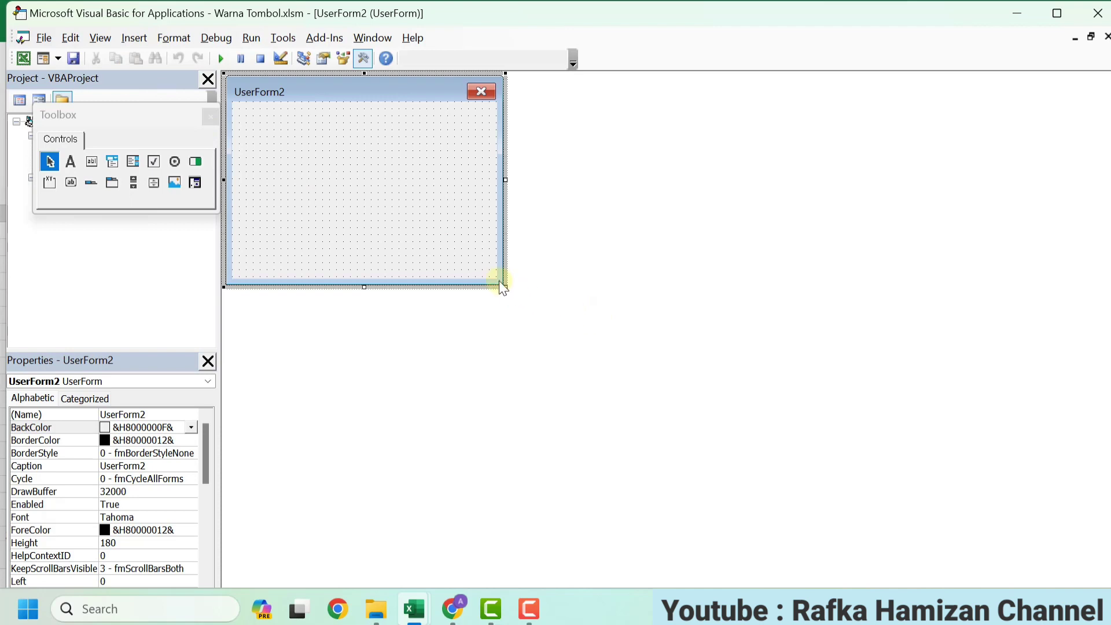
pyautogui.moveTo(506, 287); pyautogui.dragTo(662, 378)
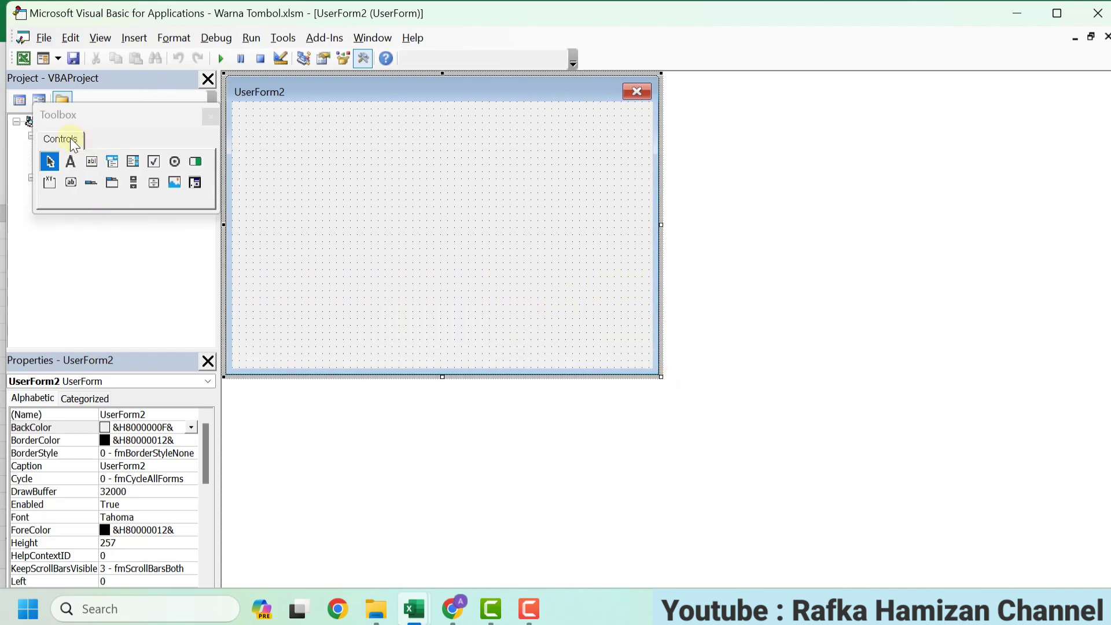
pyautogui.click(70, 182)
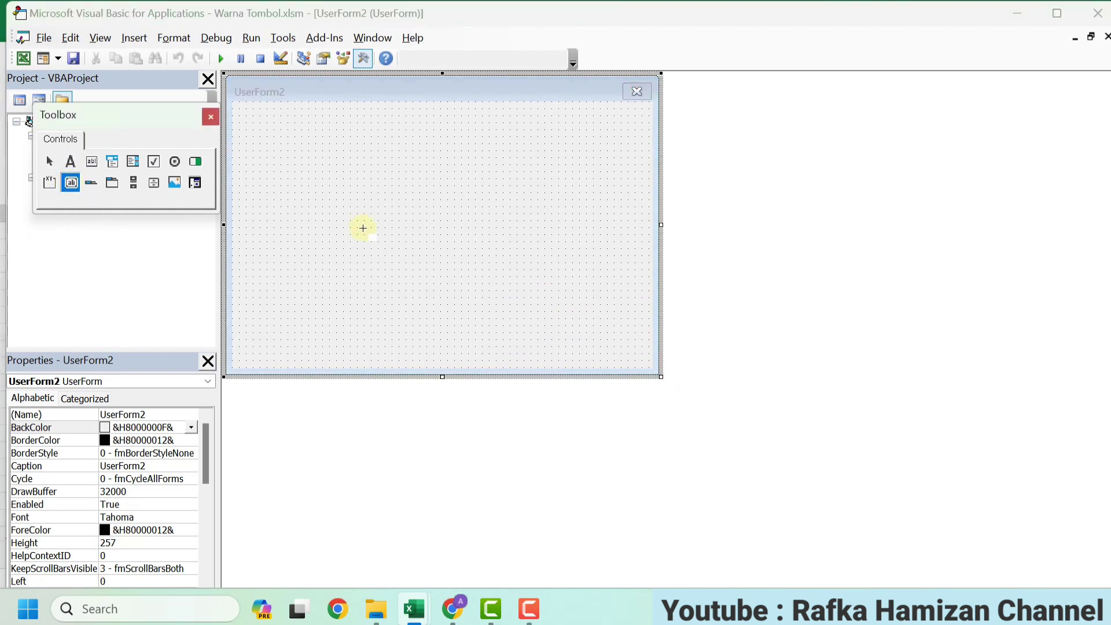
pyautogui.moveTo(336, 186); pyautogui.dragTo(548, 256)
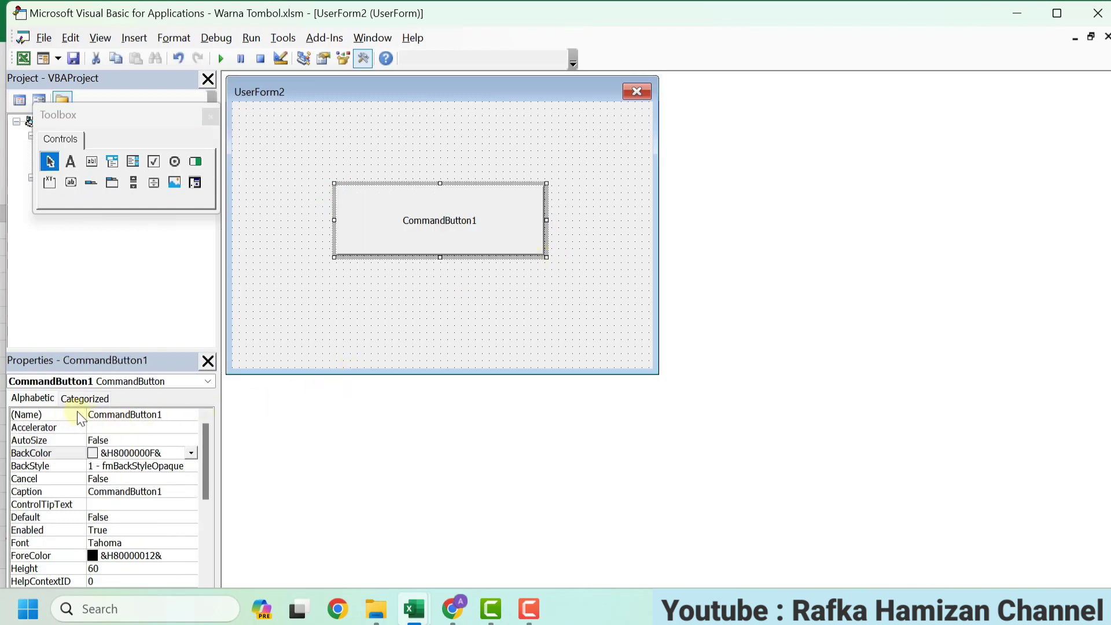
# Rename the button to Tombol and give it a light yellow palette BackColor
pyautogui.click(161, 416)
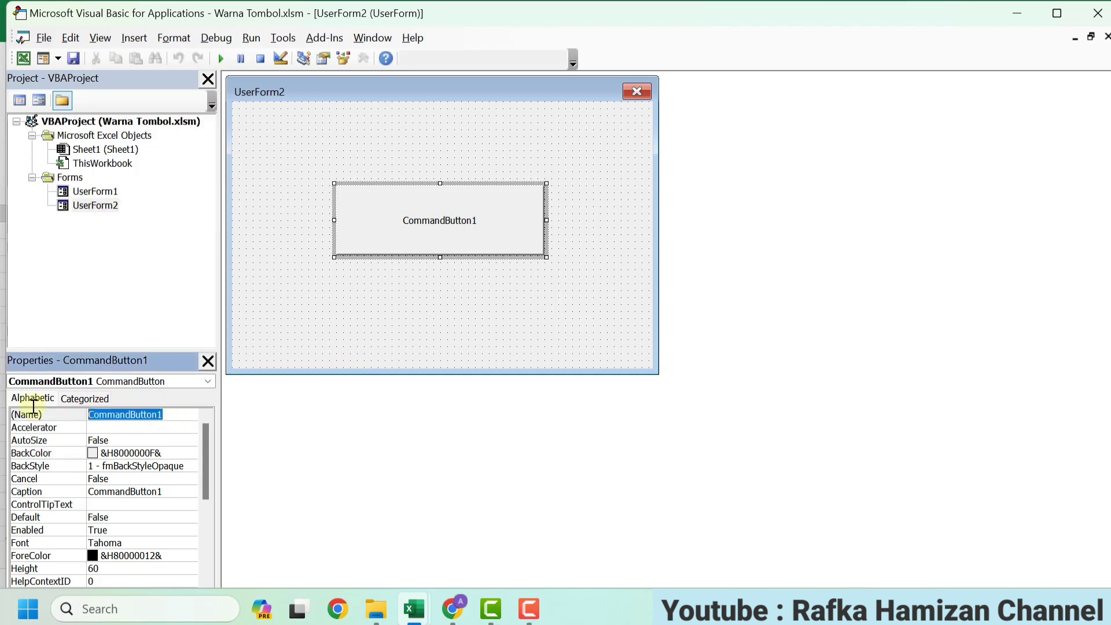
pyautogui.write('To')
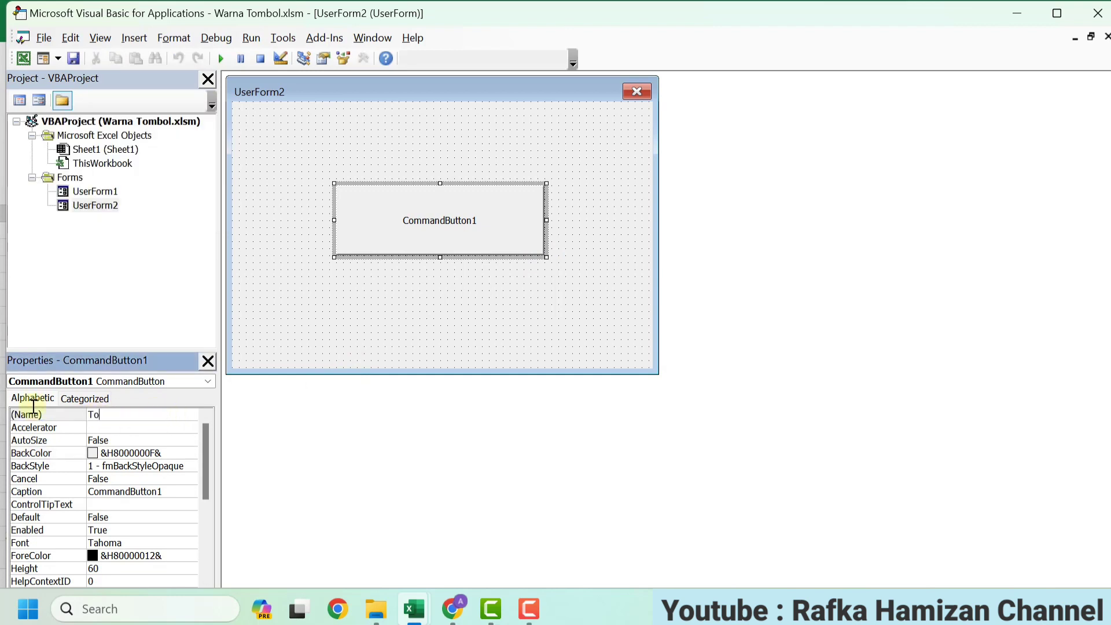
pyautogui.write('mbol')
pyautogui.click(187, 452)
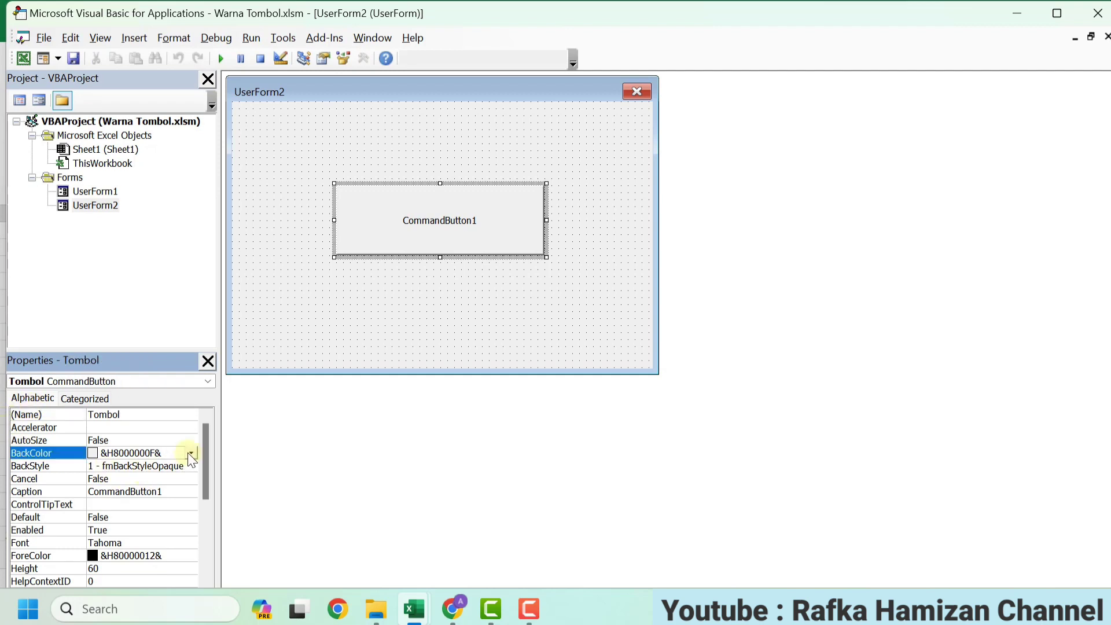
pyautogui.click(190, 453)
pyautogui.click(56, 469)
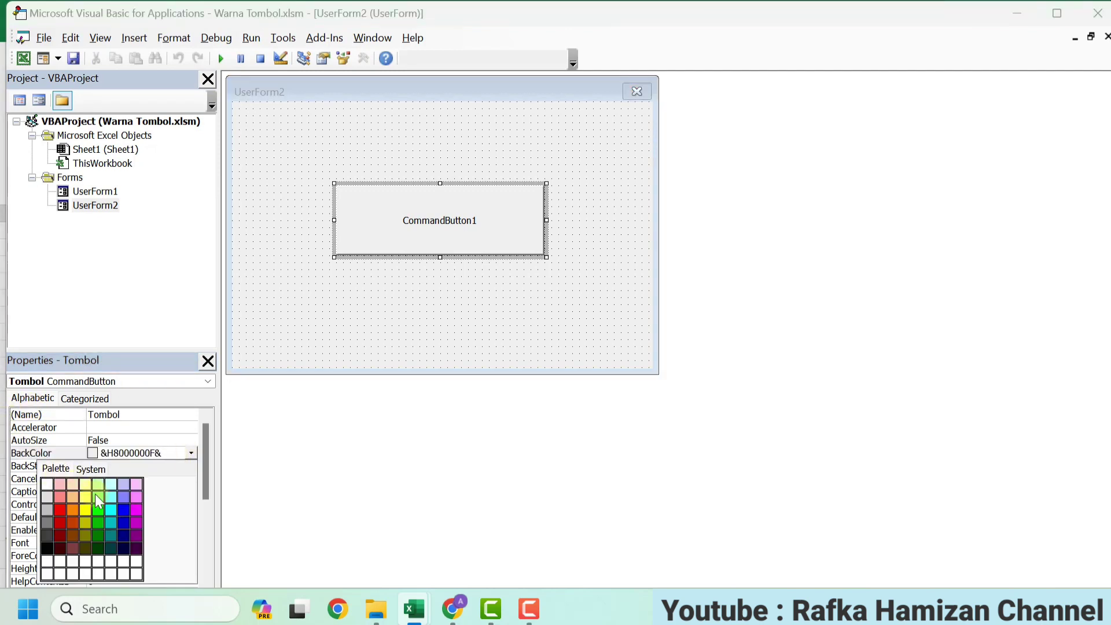
pyautogui.click(85, 507)
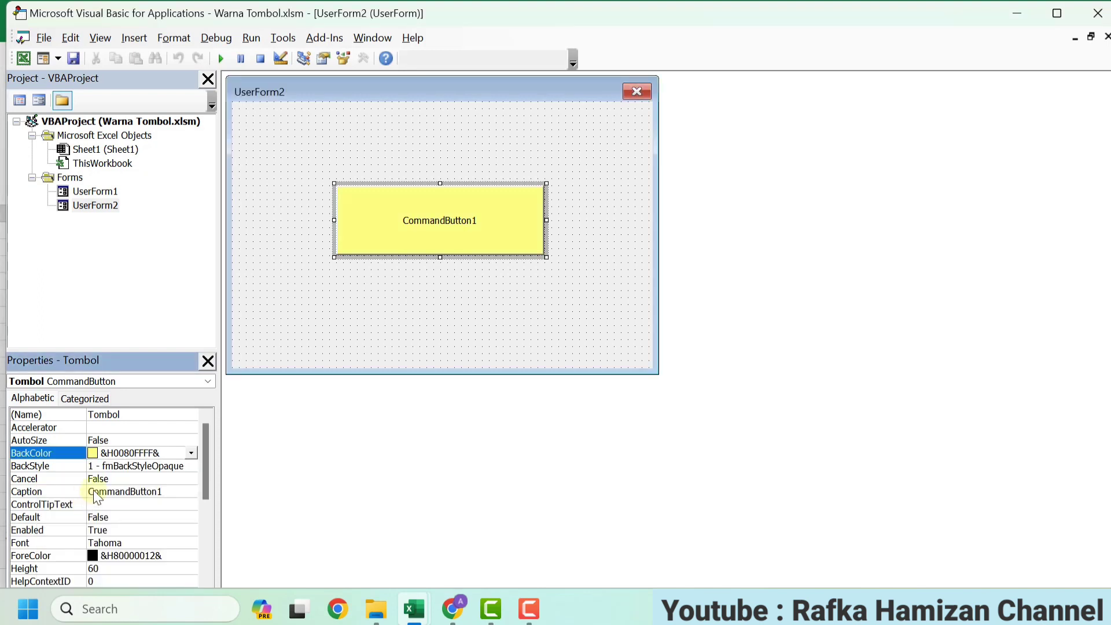
# Change the button's caption to 'Cetak Data'
pyautogui.doubleClick(167, 492)
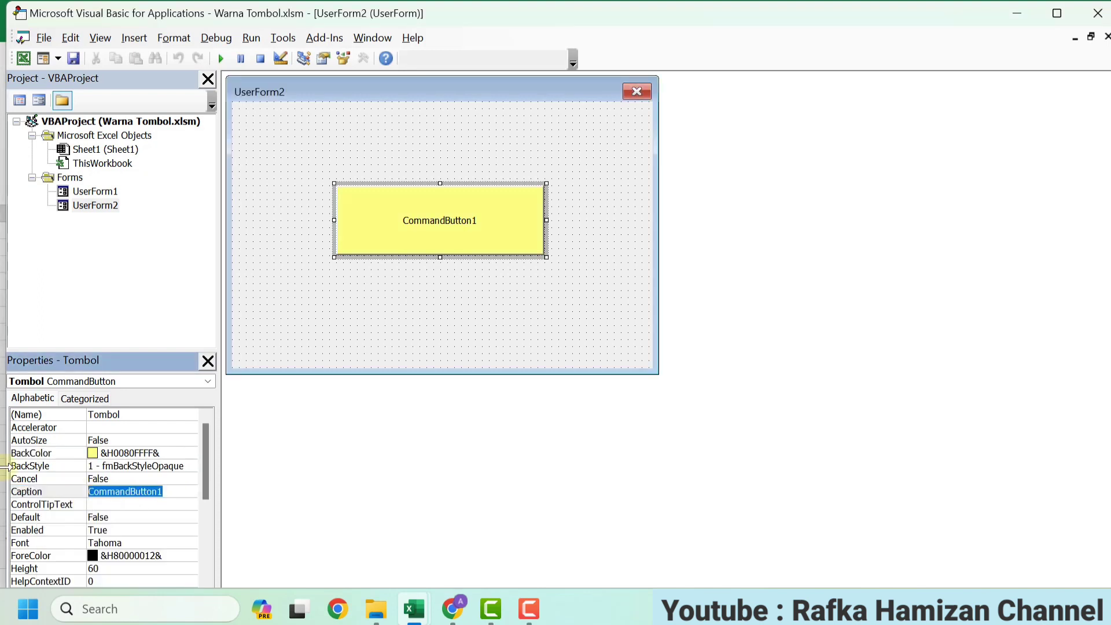
pyautogui.write('CET')
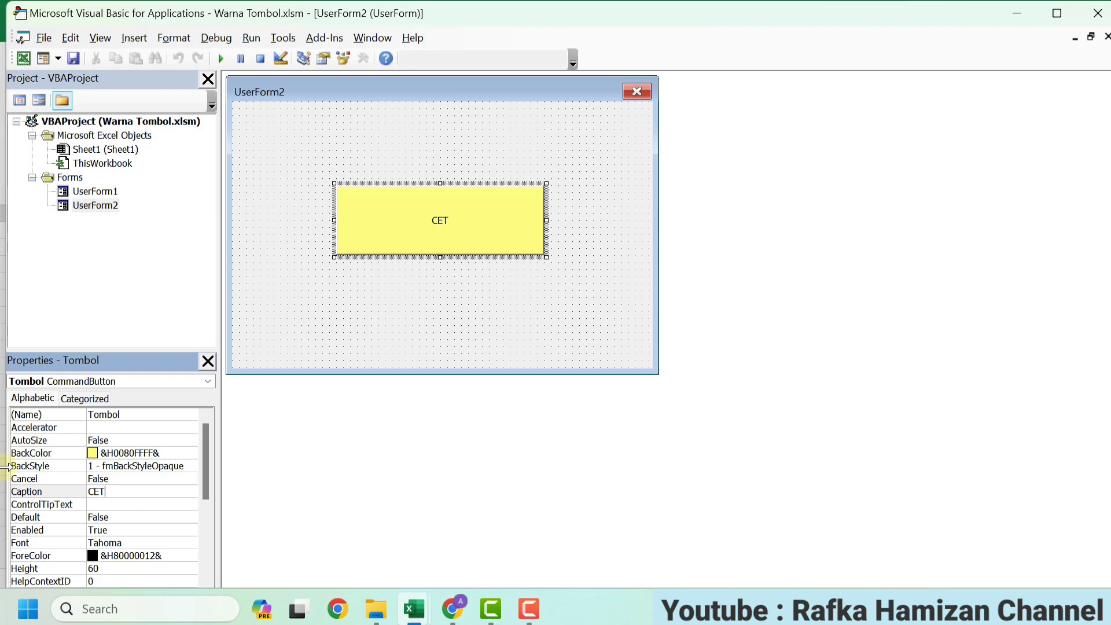
pyautogui.press('BackSpace')
pyautogui.press('BackSpace')
pyautogui.write('etak ')
pyautogui.write('DAta')
pyautogui.press('BackSpace')
pyautogui.press('BackSpace')
pyautogui.press('BackSpace')
pyautogui.write('ata')
# Make the caption font bold at size 16
pyautogui.click(164, 545)
pyautogui.click(191, 543)
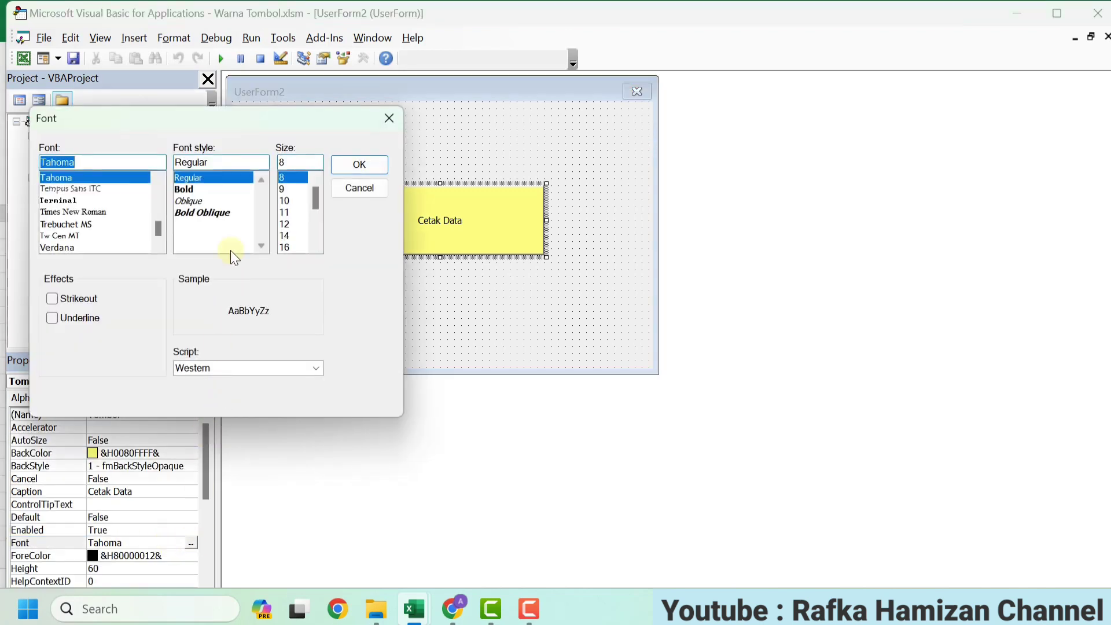
pyautogui.click(291, 248)
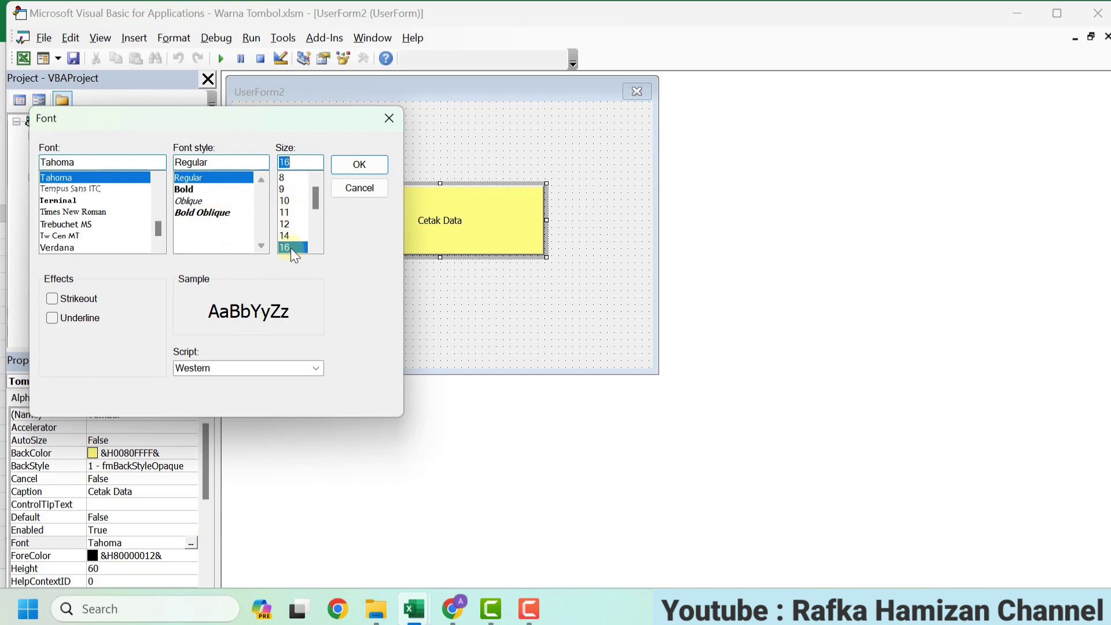
pyautogui.click(186, 189)
pyautogui.click(368, 173)
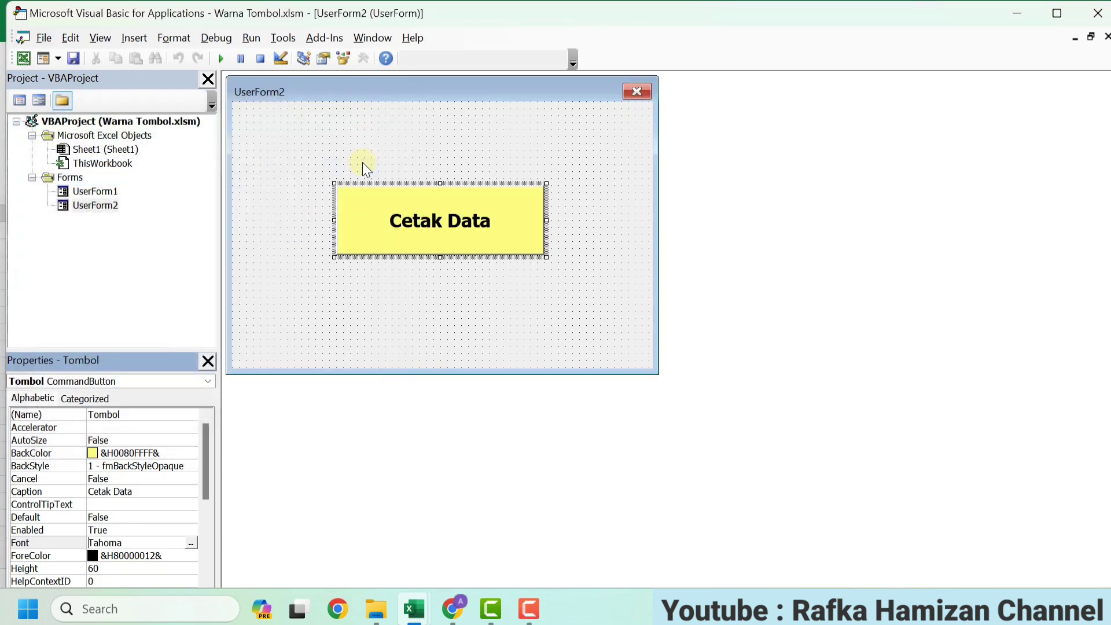
pyautogui.click(599, 272)
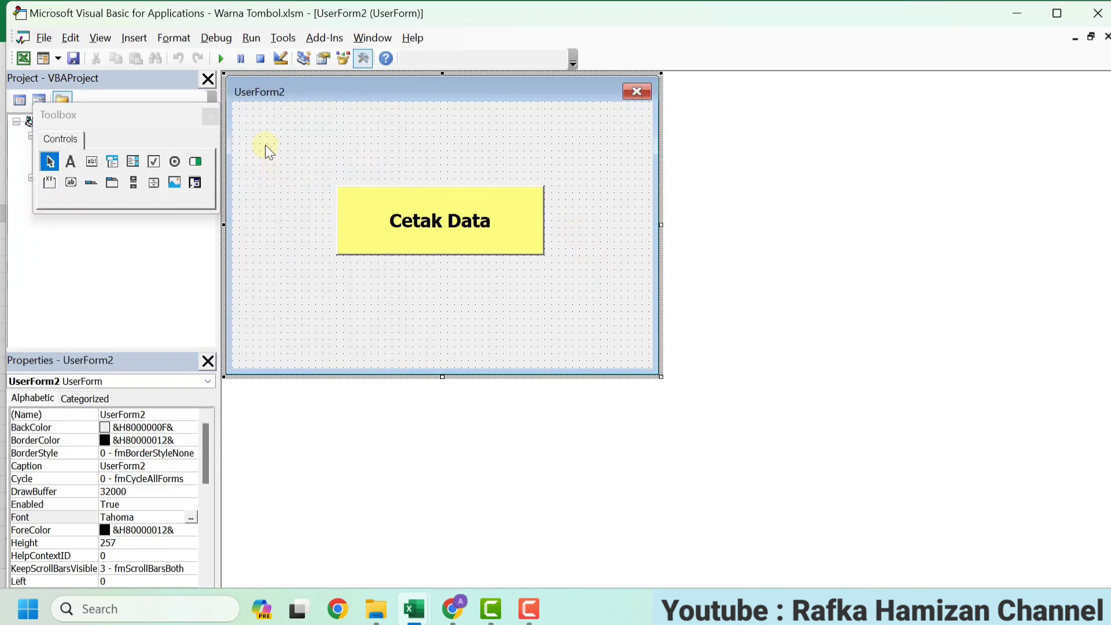
# Run UserForm2 to preview the yellow Cetak Data button, then close it and return to the editor
pyautogui.click(223, 59)
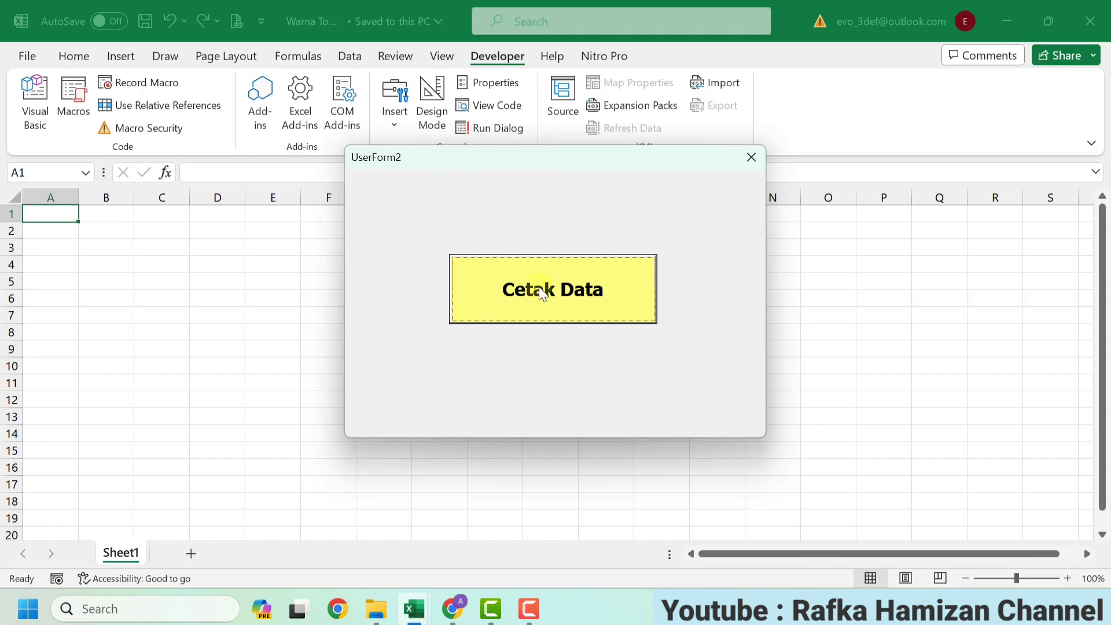
pyautogui.click(765, 160)
pyautogui.click(748, 158)
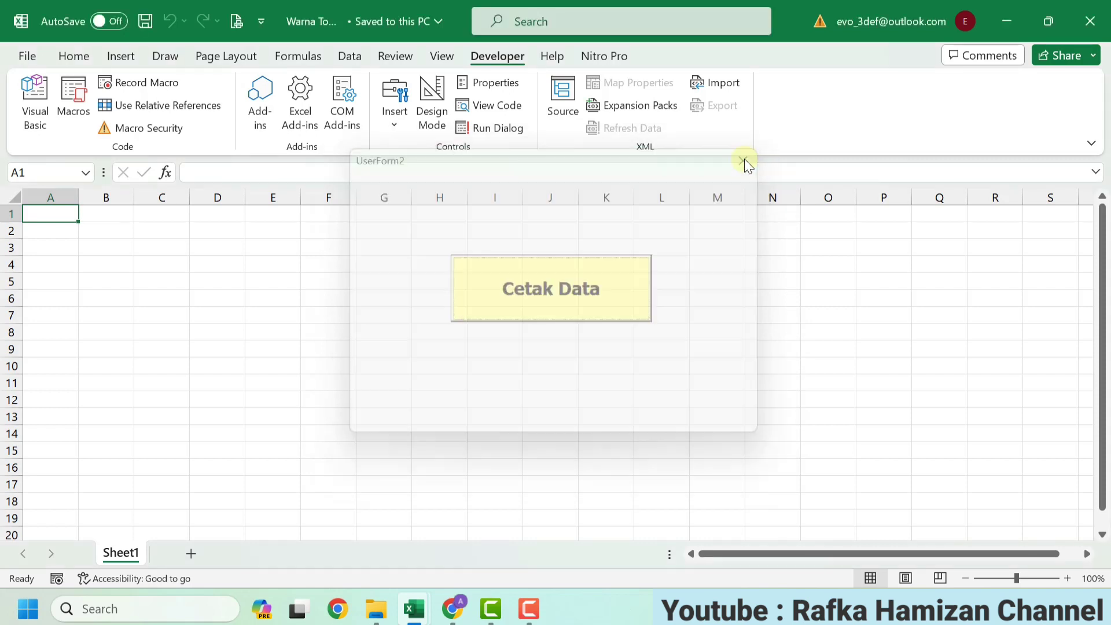
pyautogui.click(40, 88)
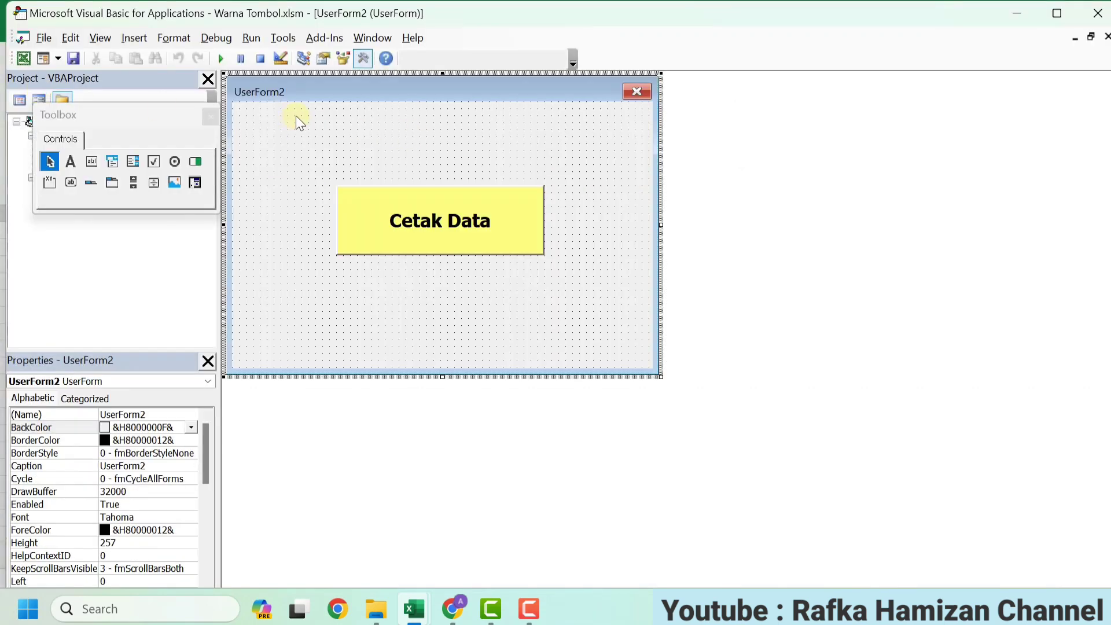
# Copy the button's name, Tombol, from its (Name) property
pyautogui.click(366, 211)
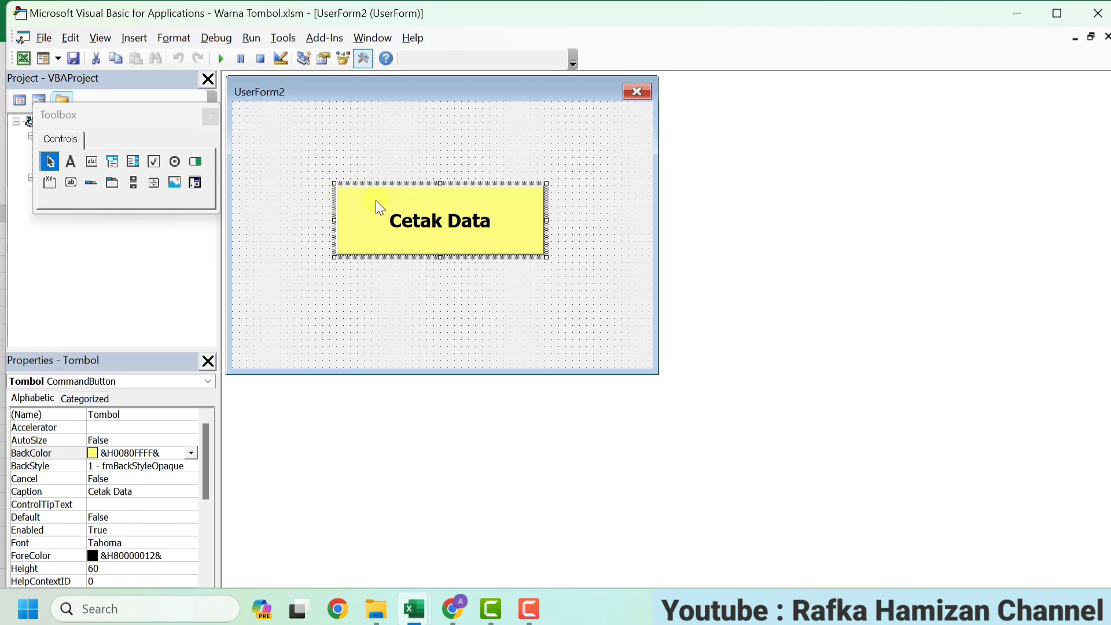
pyautogui.click(101, 420)
pyautogui.doubleClick(103, 420)
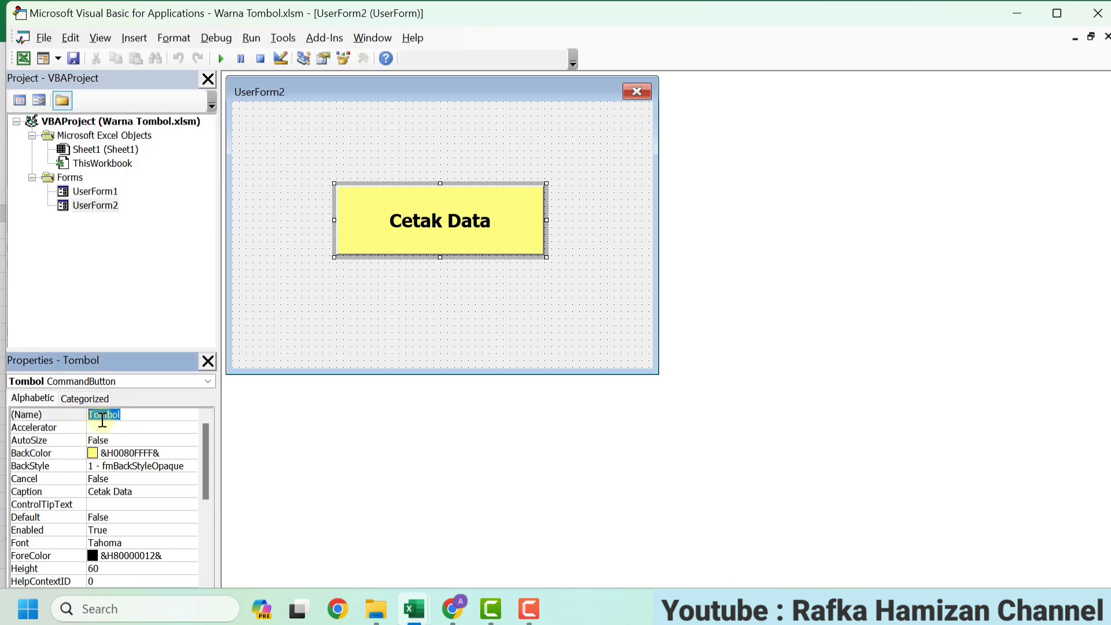
pyautogui.rightClick(105, 415)
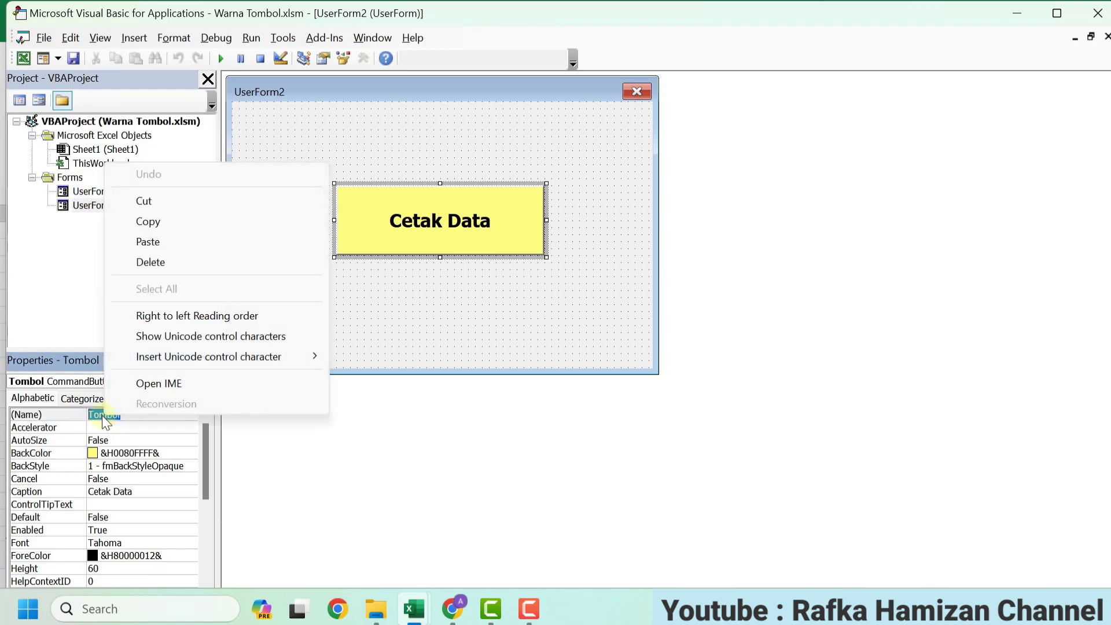
pyautogui.click(141, 221)
pyautogui.click(376, 282)
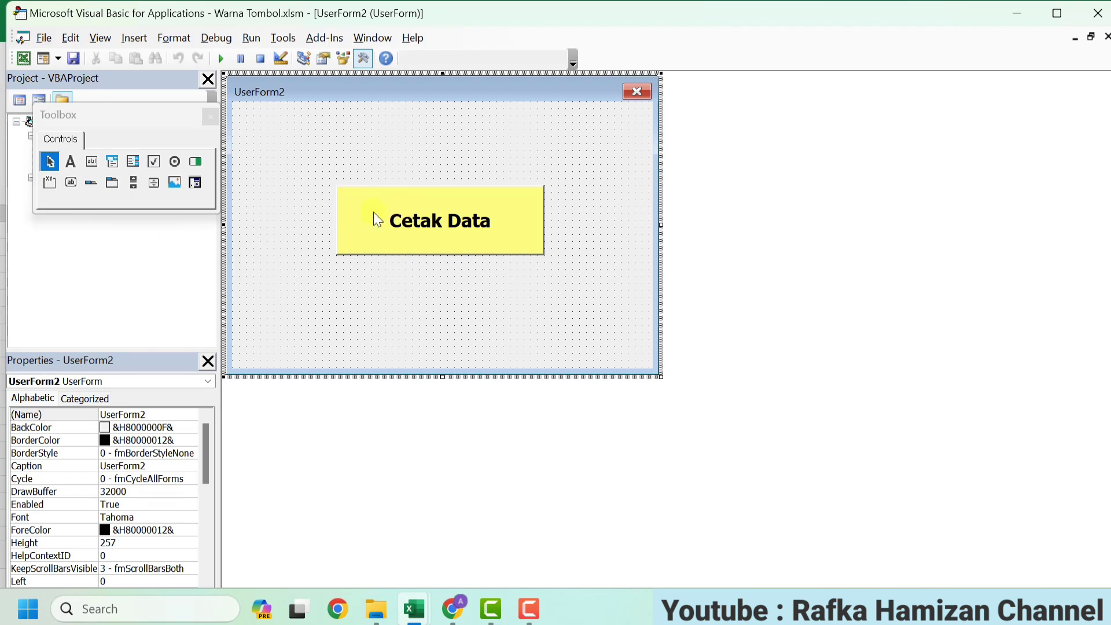
# Create a Tombol_MouseMove procedure and start the line 'Tombol.backcolor=rgb(' inside it
pyautogui.doubleClick(376, 218)
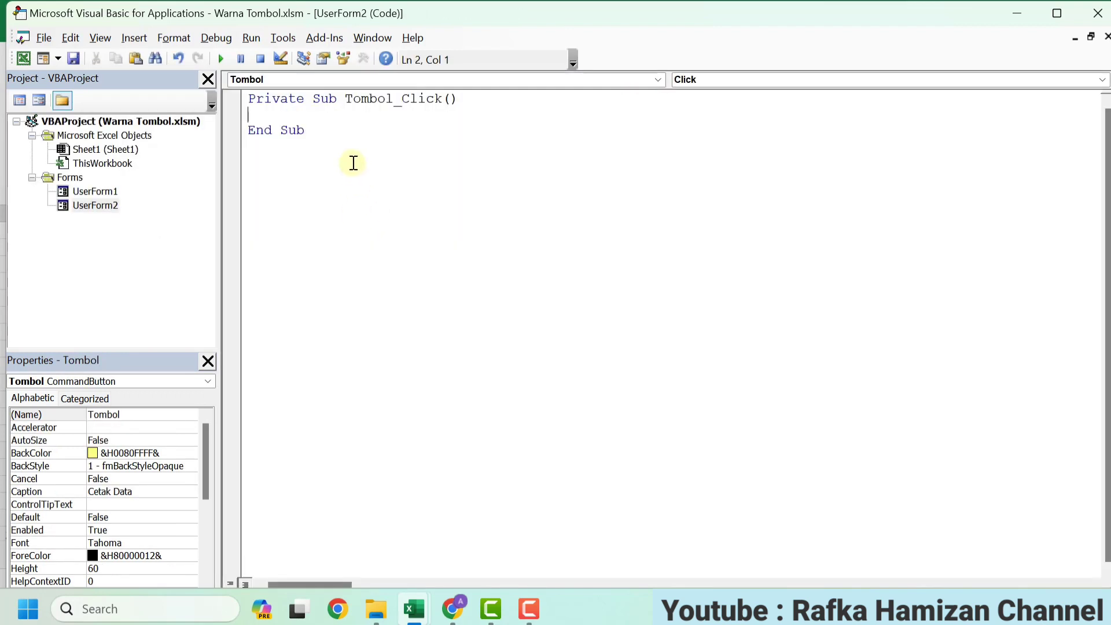
pyautogui.click(706, 81)
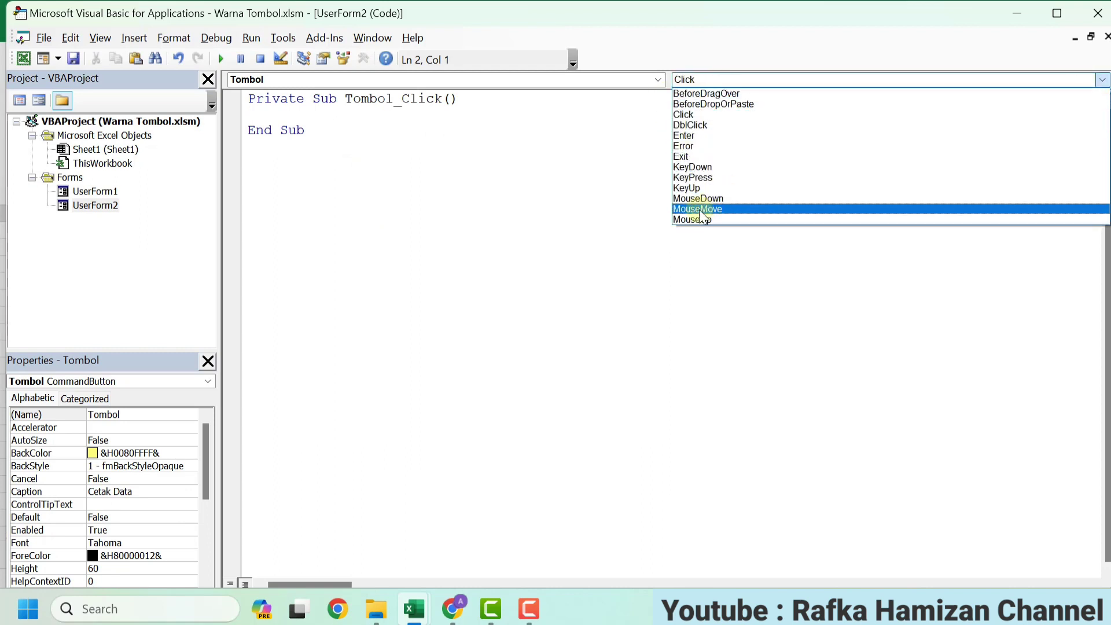
pyautogui.click(726, 210)
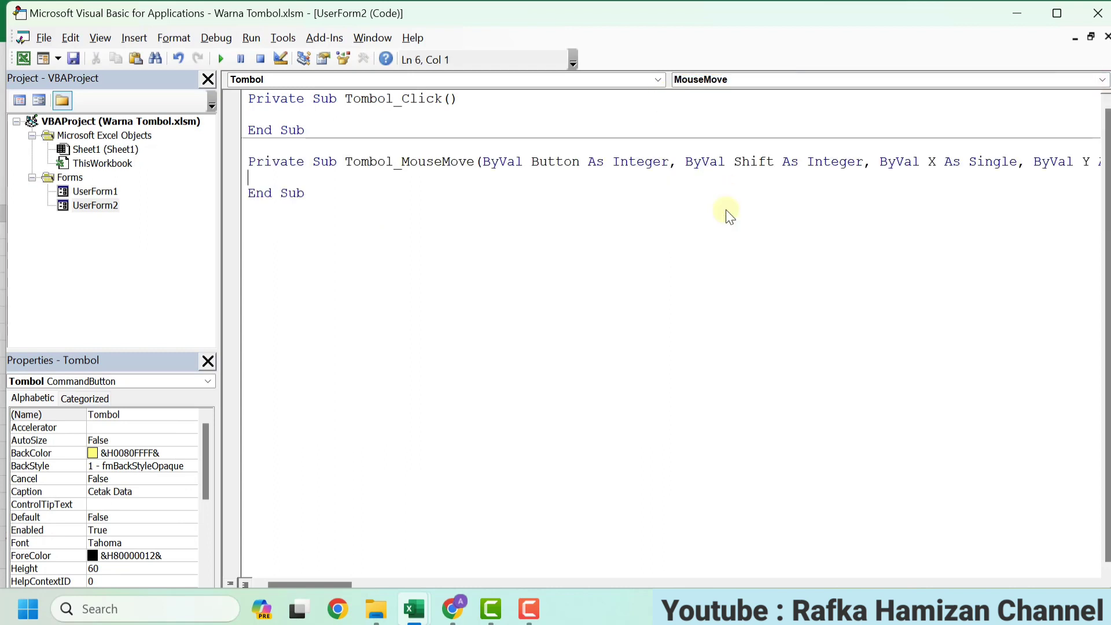
pyautogui.rightClick(259, 177)
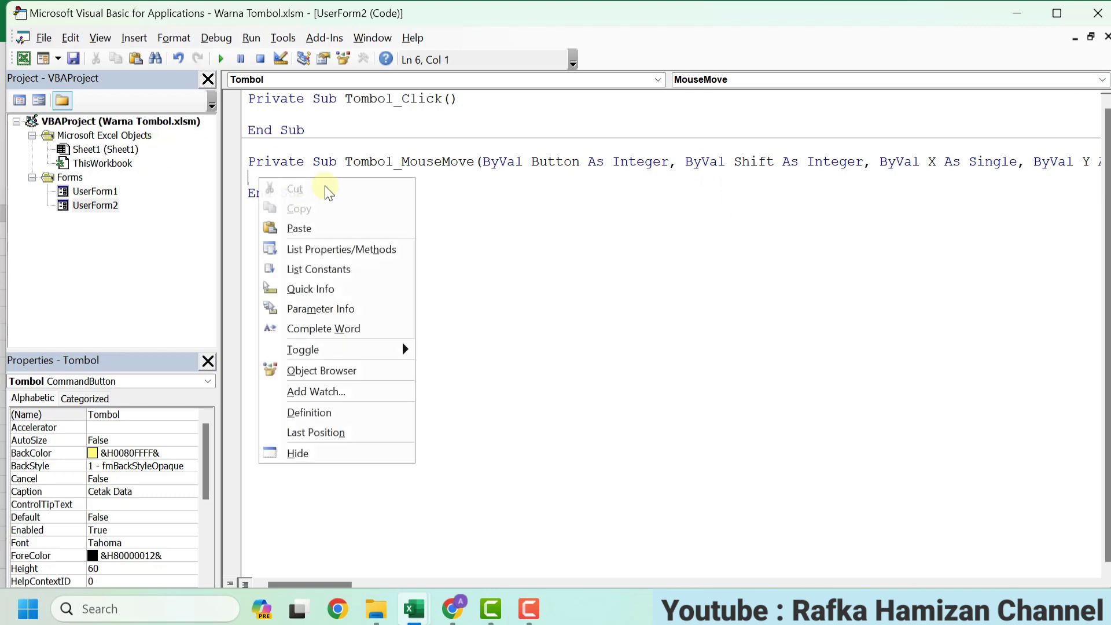
pyautogui.click(308, 229)
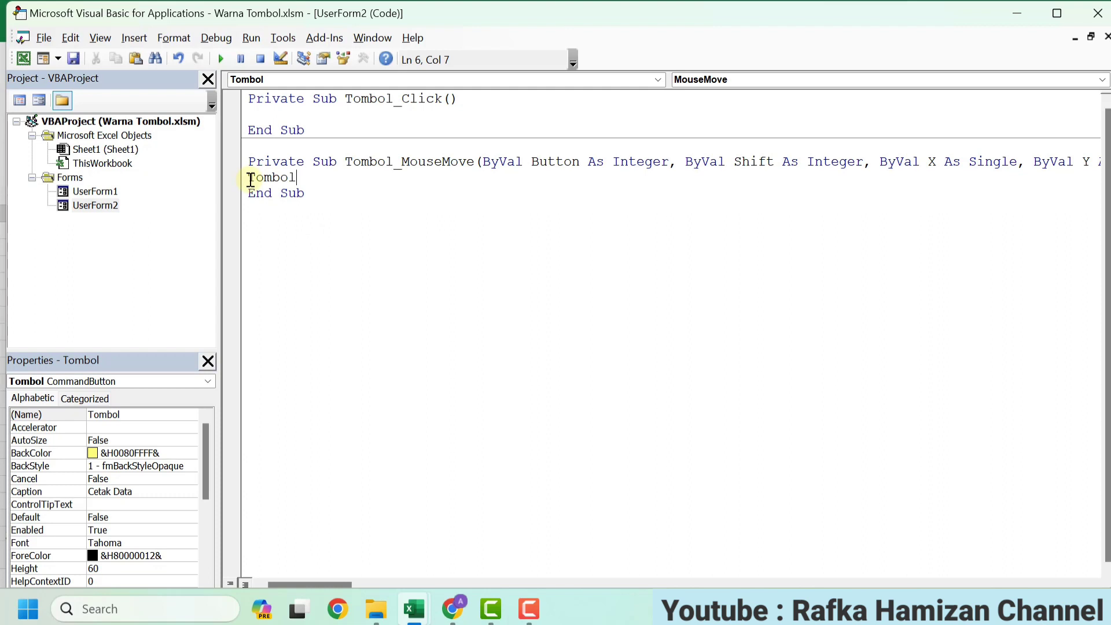
pyautogui.write('.')
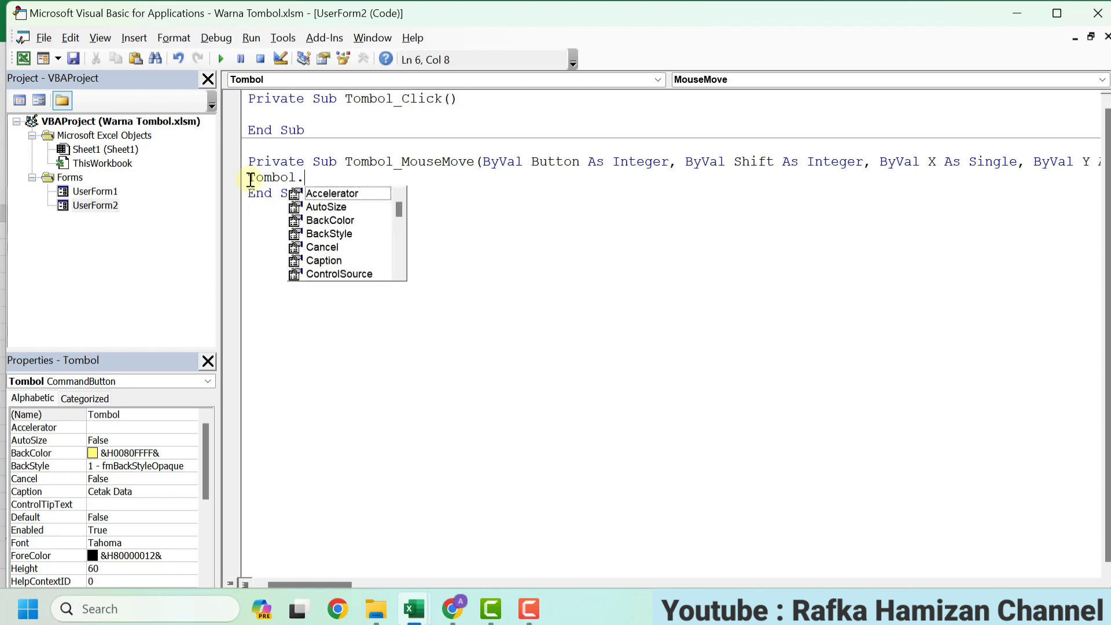
pyautogui.write('backcolo')
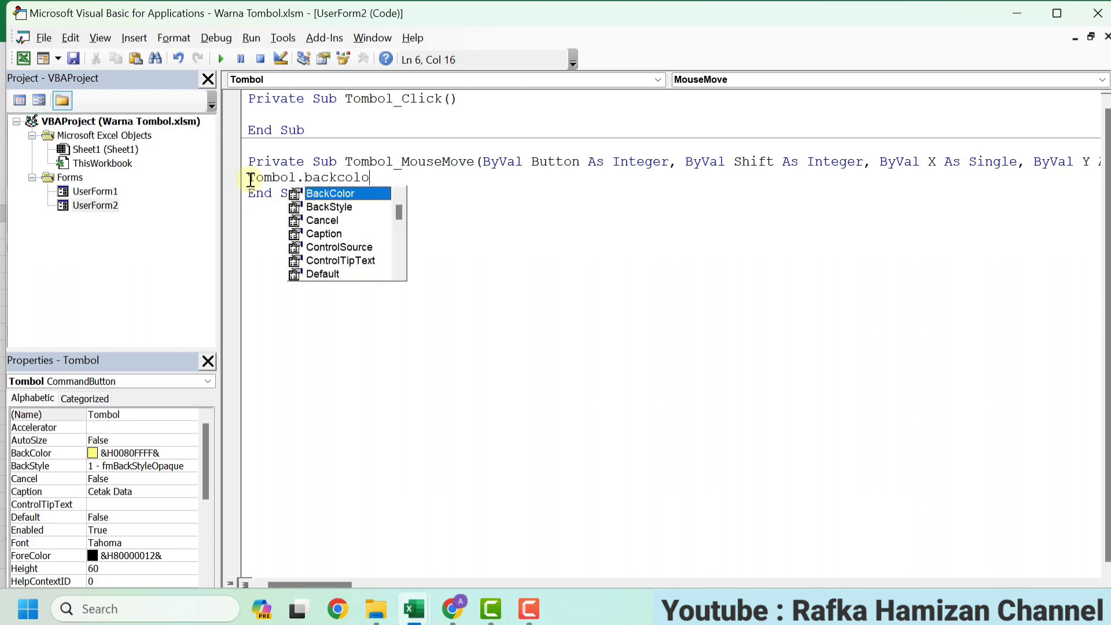
pyautogui.write('r')
pyautogui.write('=rg')
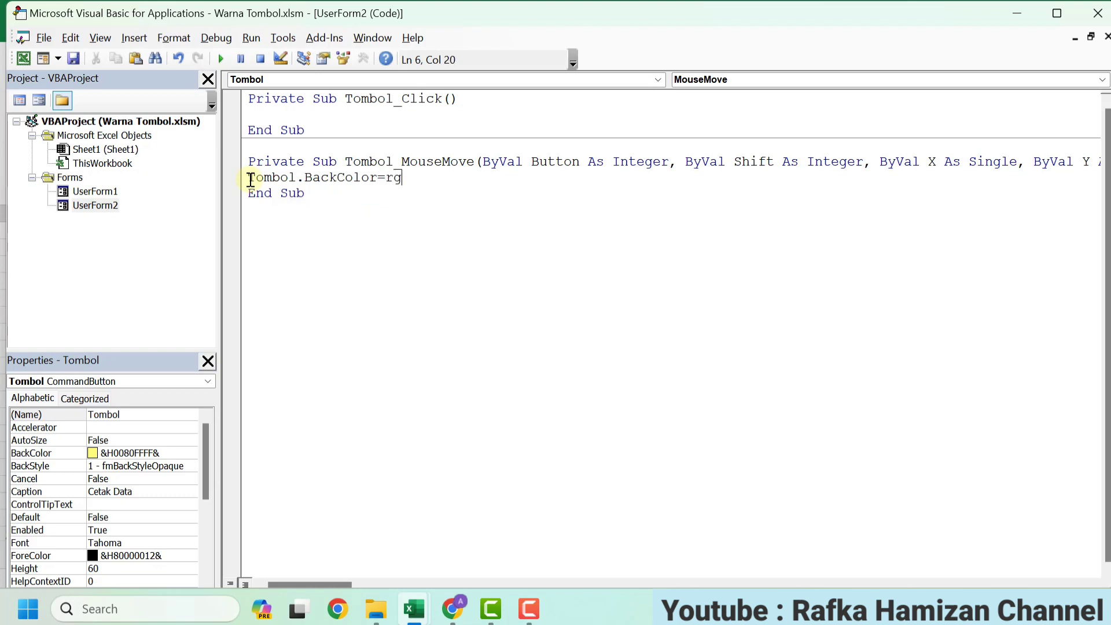
pyautogui.write('b(')
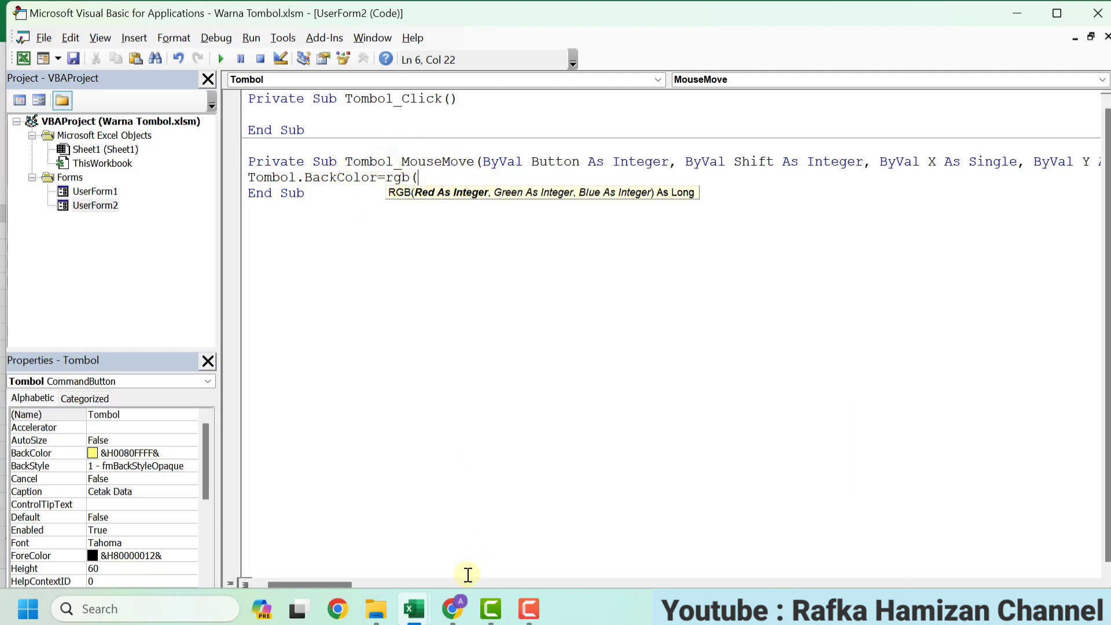
# Search 'rgb color picker' on Google in Chrome
pyautogui.click(454, 614)
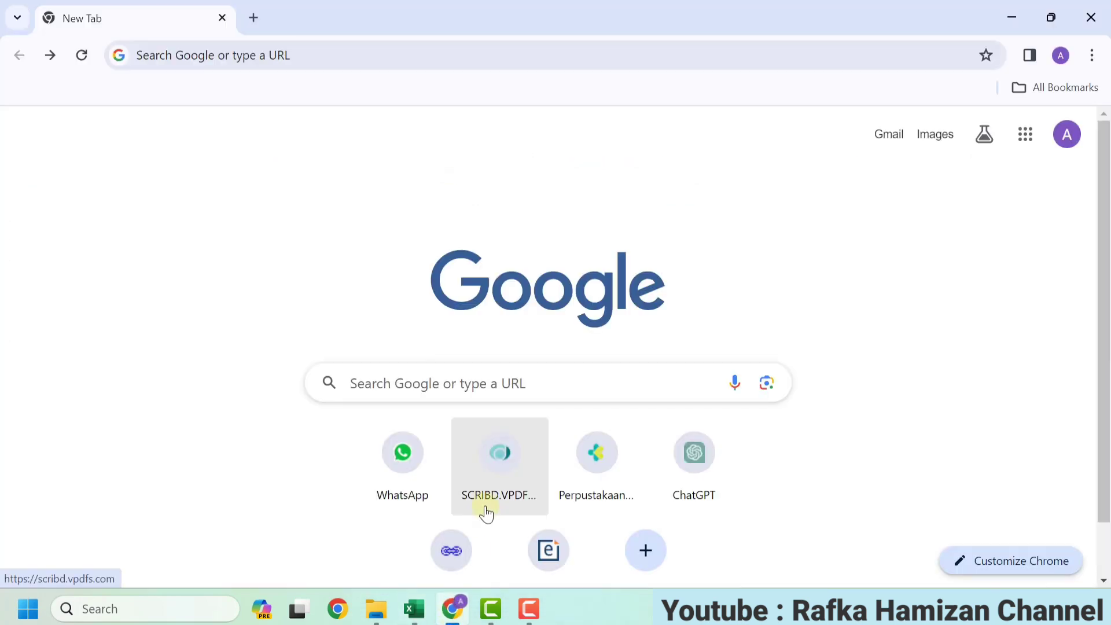
pyautogui.click(268, 58)
pyautogui.write('r')
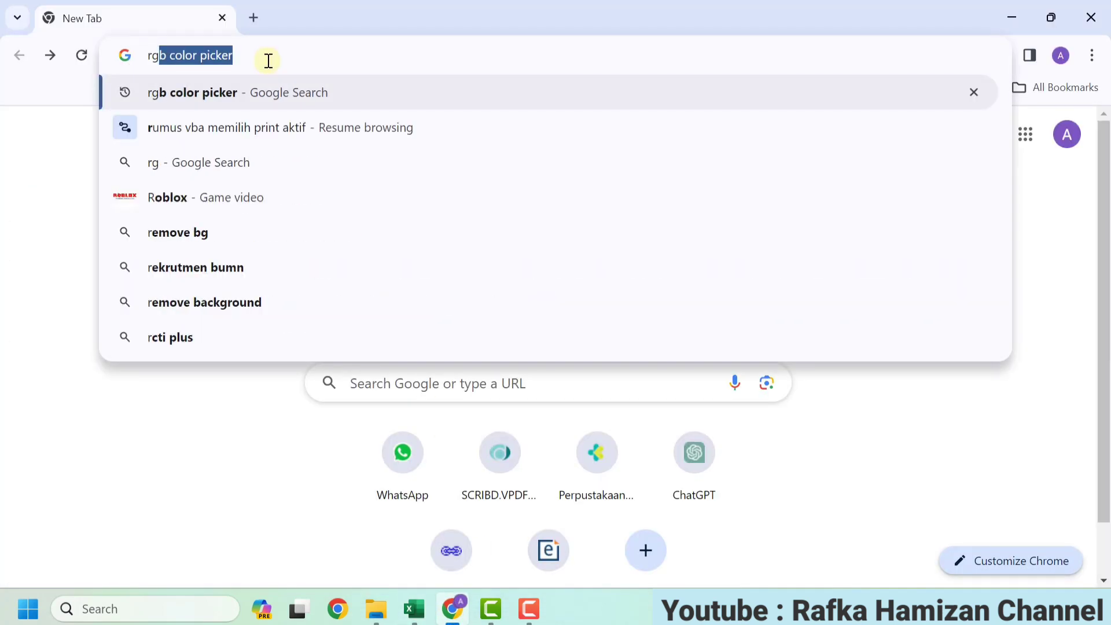
pyautogui.write('gb colo')
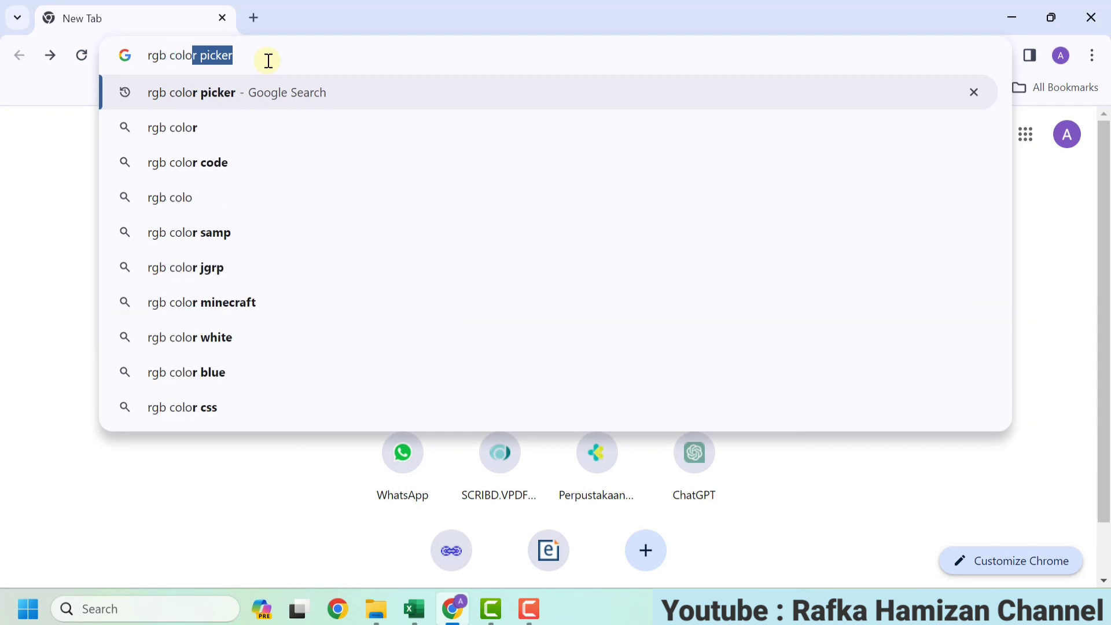
pyautogui.write('r picke')
pyautogui.press('Return')
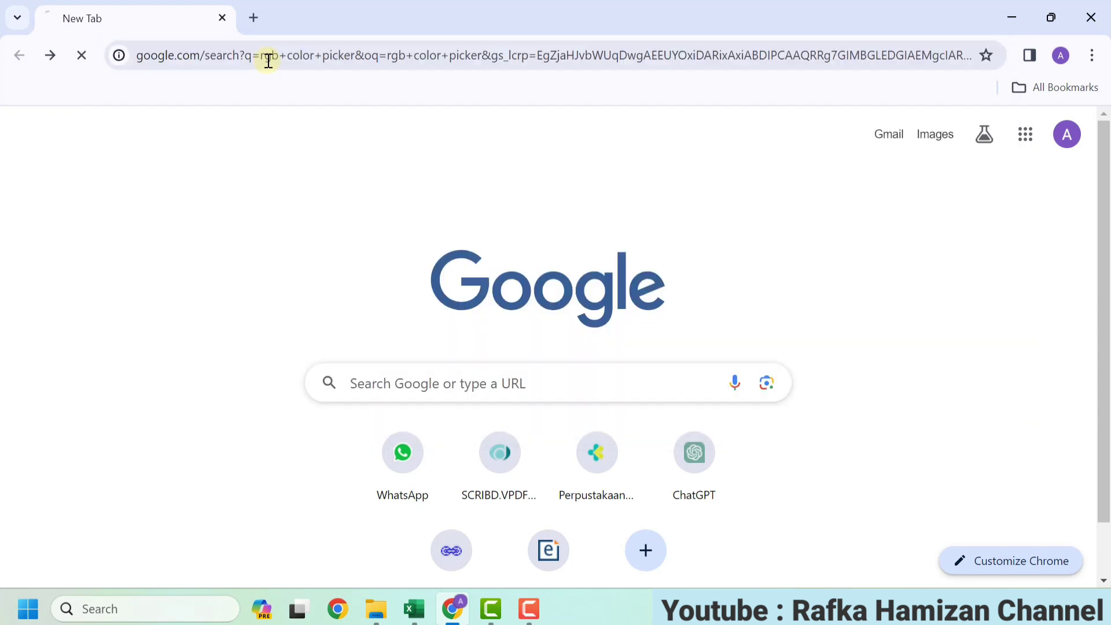
# Set Google's colour picker to a bright teal-green, RGB 16, 235, 184
pyautogui.scroll(-3, 363, 220)
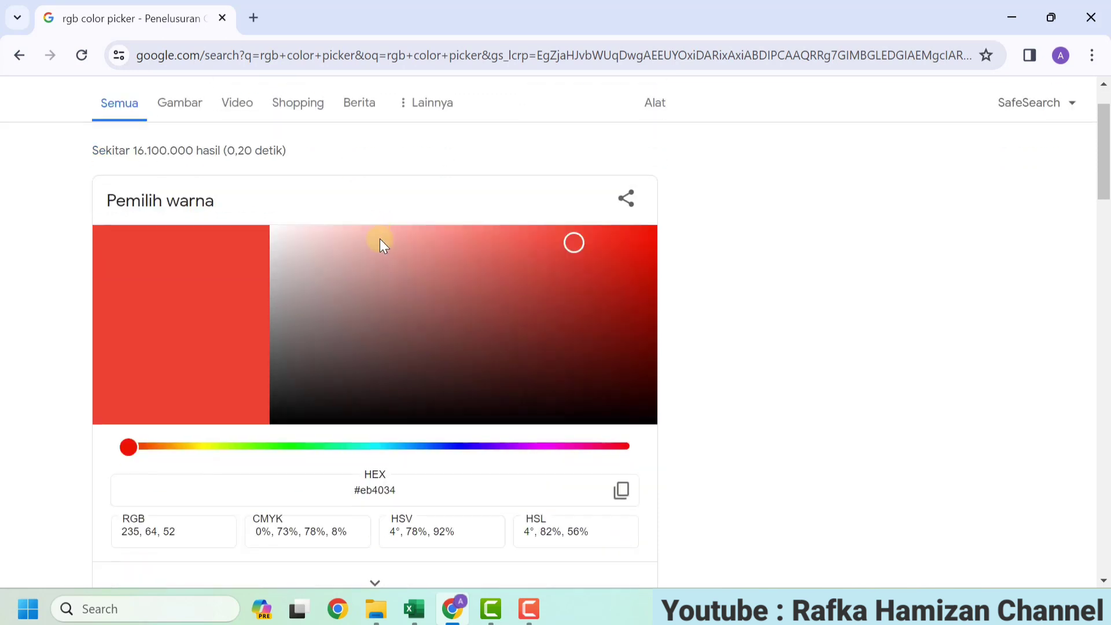
pyautogui.scroll(2, 376, 225)
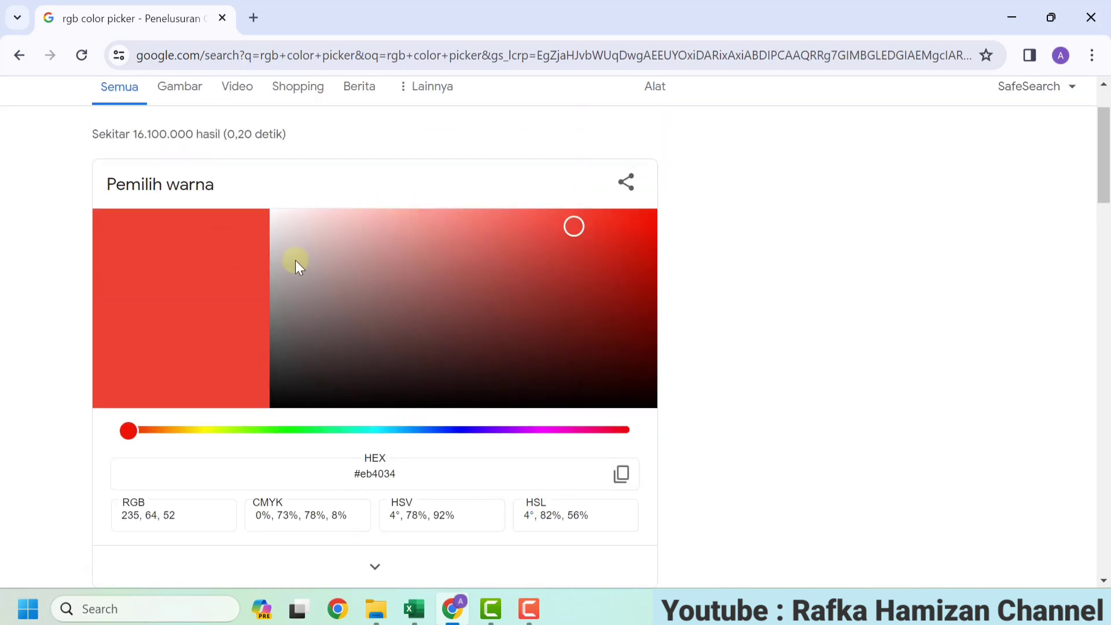
pyautogui.moveTo(133, 434)
pyautogui.mouseDown()
pyautogui.moveTo(331, 447)
pyautogui.moveTo(356, 433)
pyautogui.mouseUp()
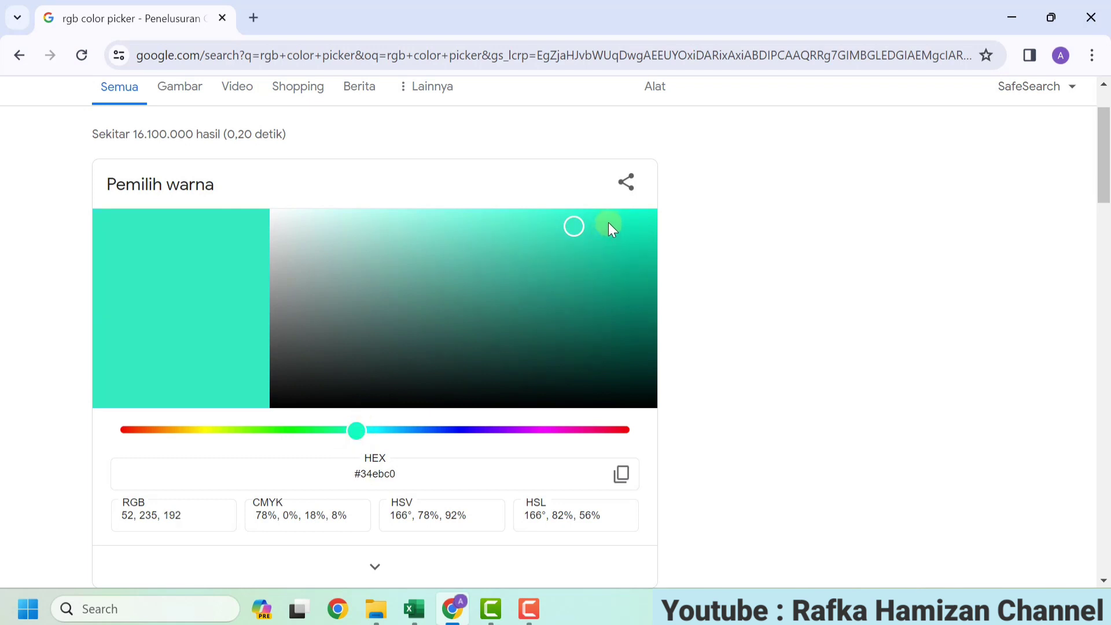
pyautogui.moveTo(609, 224); pyautogui.dragTo(635, 225)
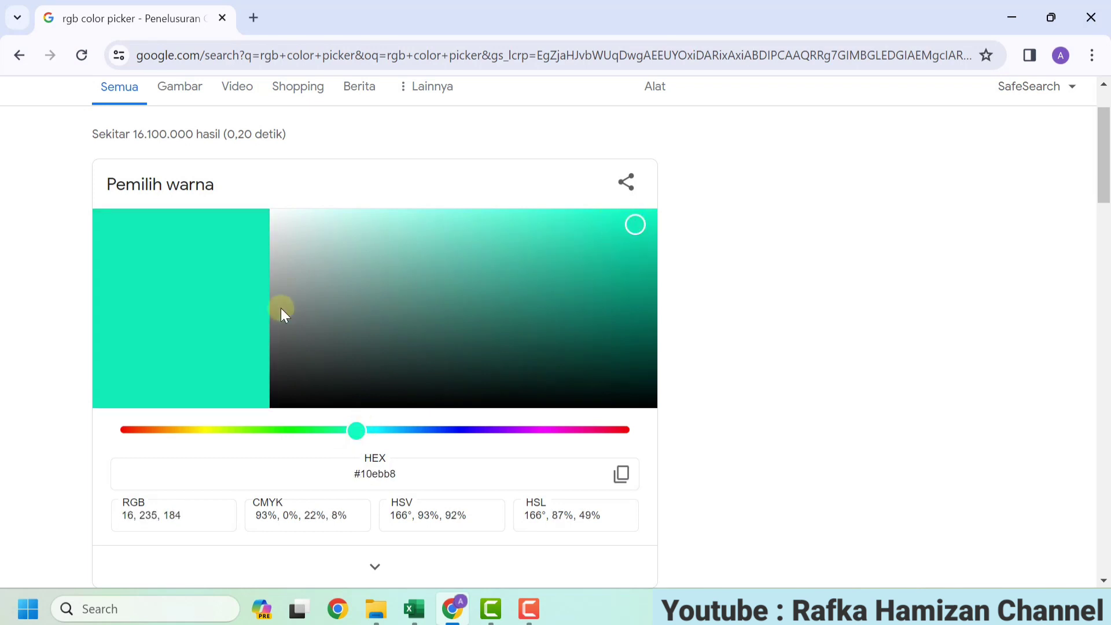
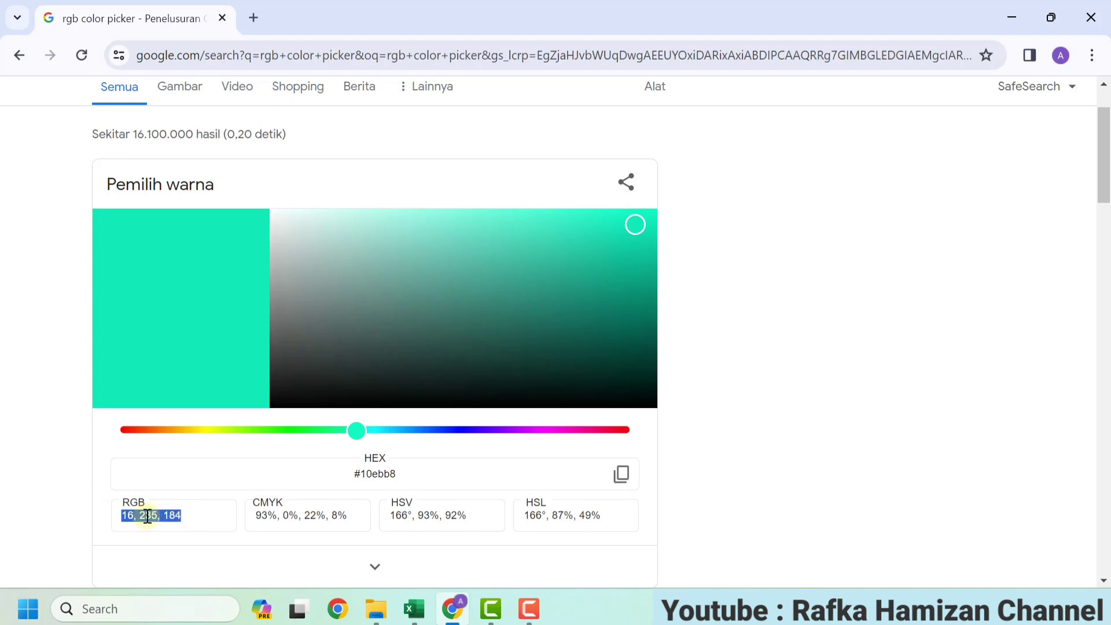
# Copy the green colour's RGB value 16, 235, 184 from the colour picker
pyautogui.rightClick(152, 515)
pyautogui.click(173, 210)
# Back in the VBA editor, paste the values so the line reads Tombol.BackColor = RGB(16, 235, 184)
pyautogui.click(414, 609)
pyautogui.click(492, 537)
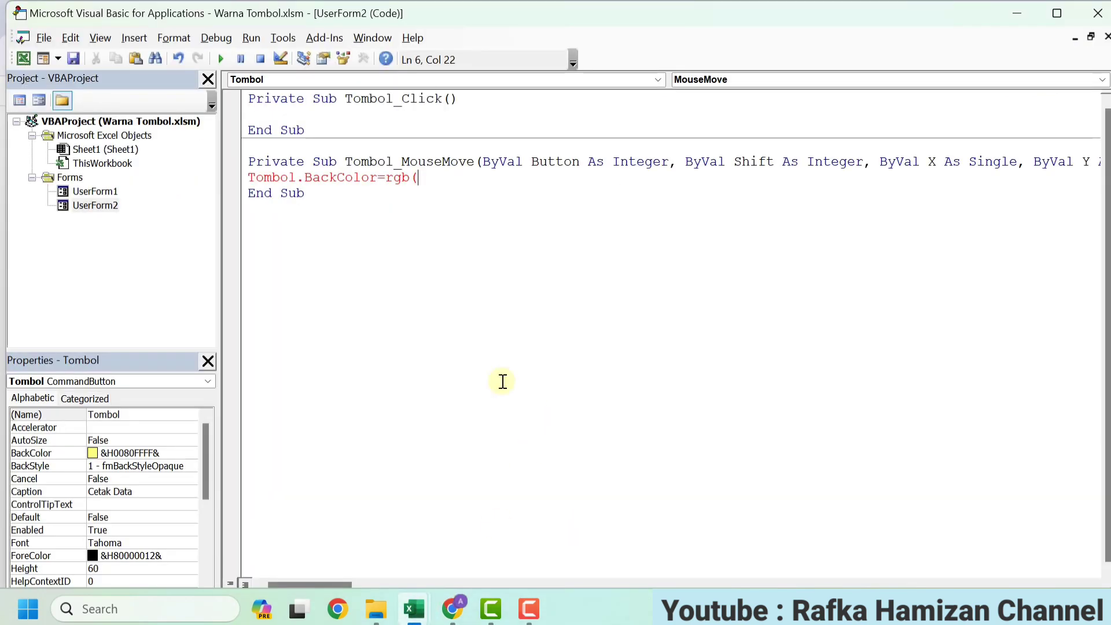
pyautogui.rightClick(428, 178)
pyautogui.click(488, 231)
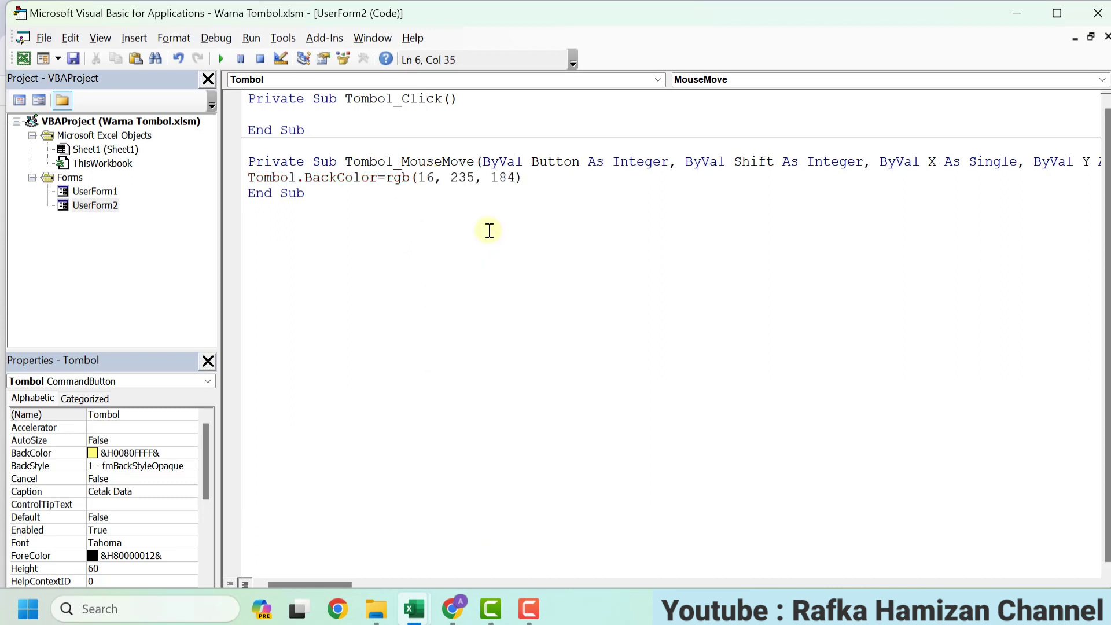
# Delete the empty Tombol_Click procedure and bring up UserForm2's designer
pyautogui.moveTo(256, 139); pyautogui.dragTo(253, 103)
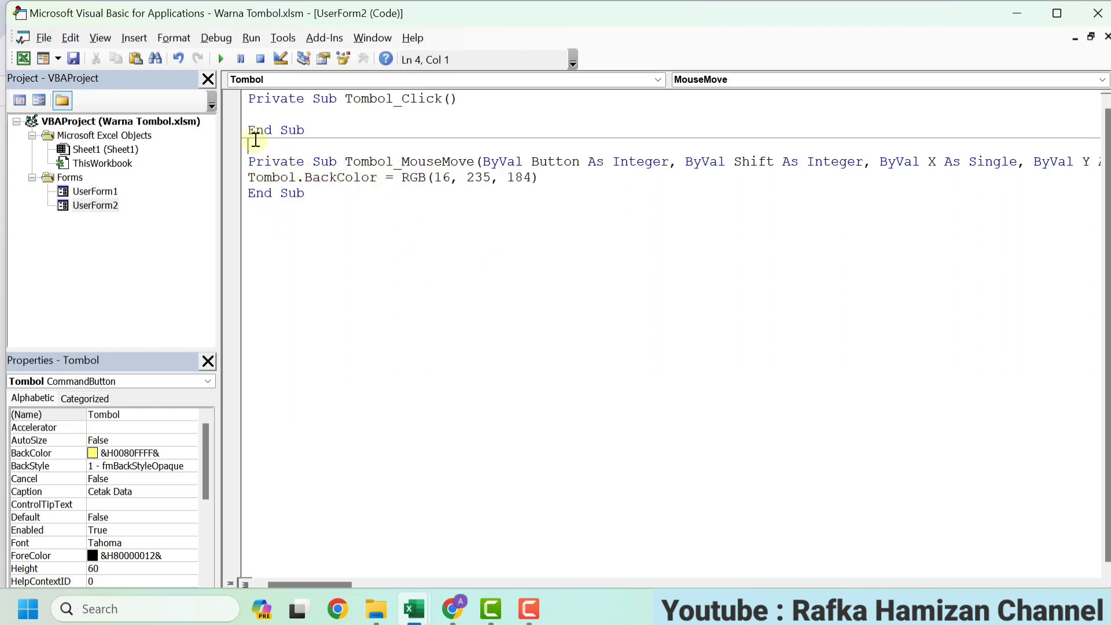
pyautogui.press('Delete')
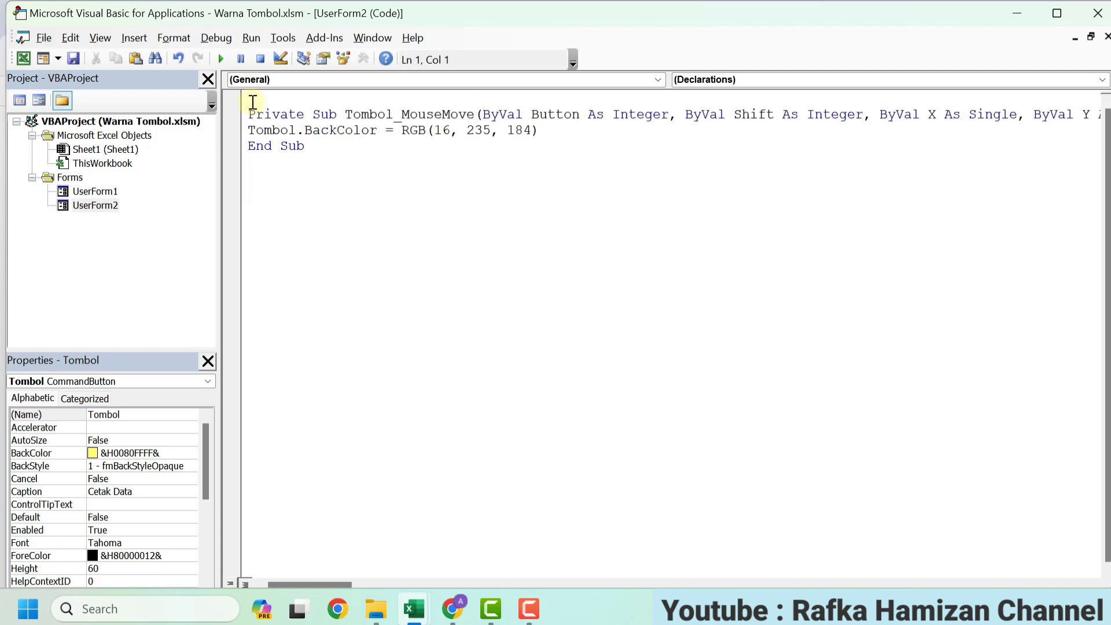
pyautogui.press('Delete')
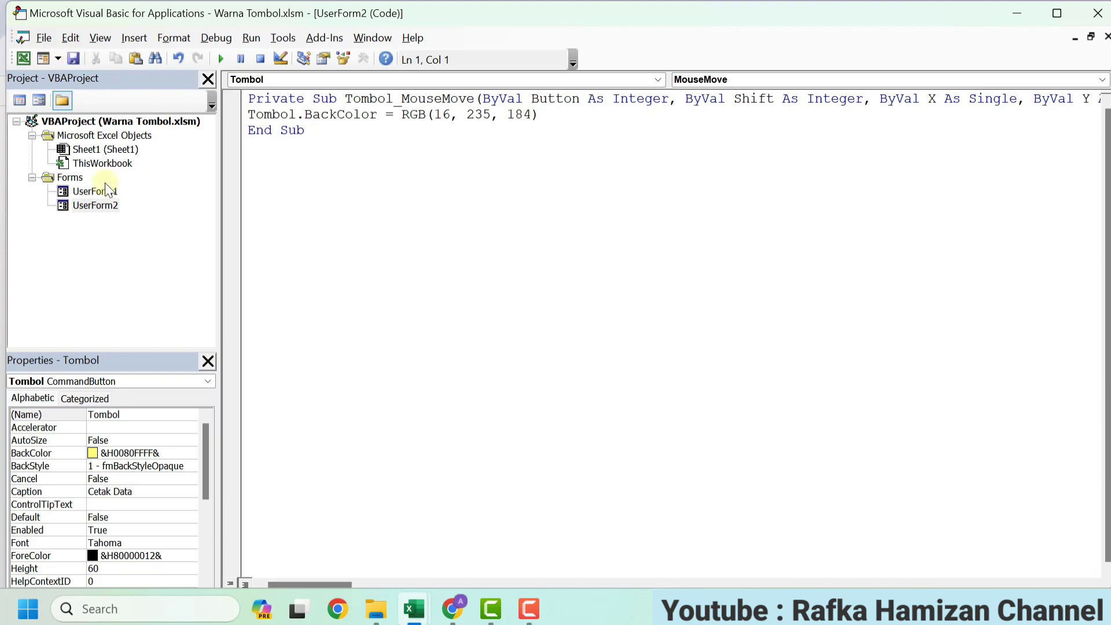
pyautogui.doubleClick(88, 206)
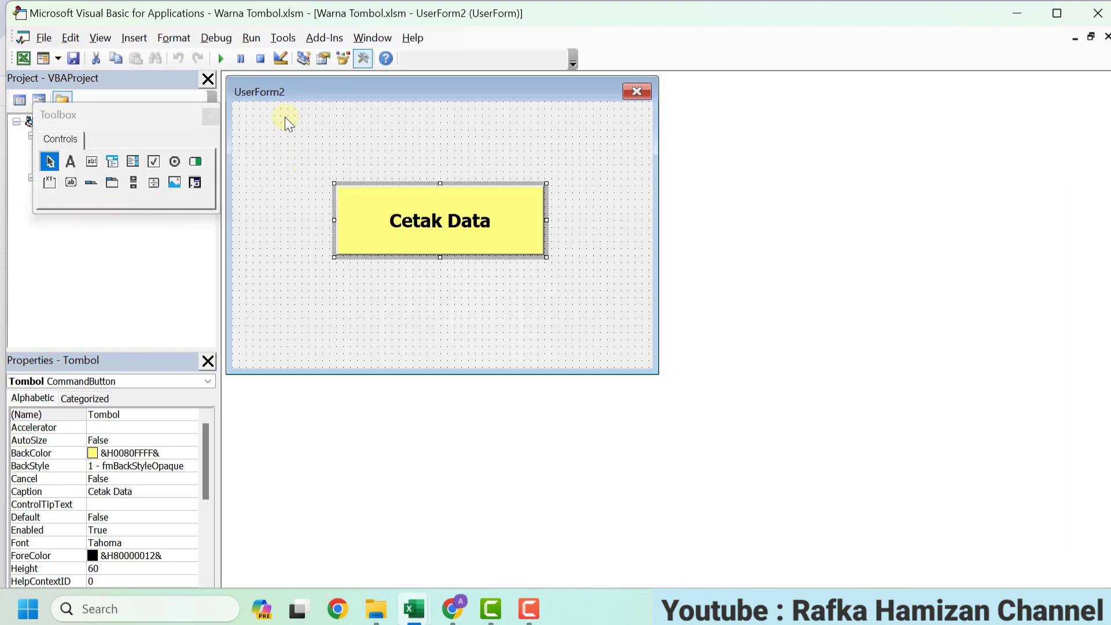
# Run UserForm2, confirm Cetak Data turns green under the pointer, then close the form
pyautogui.click(218, 58)
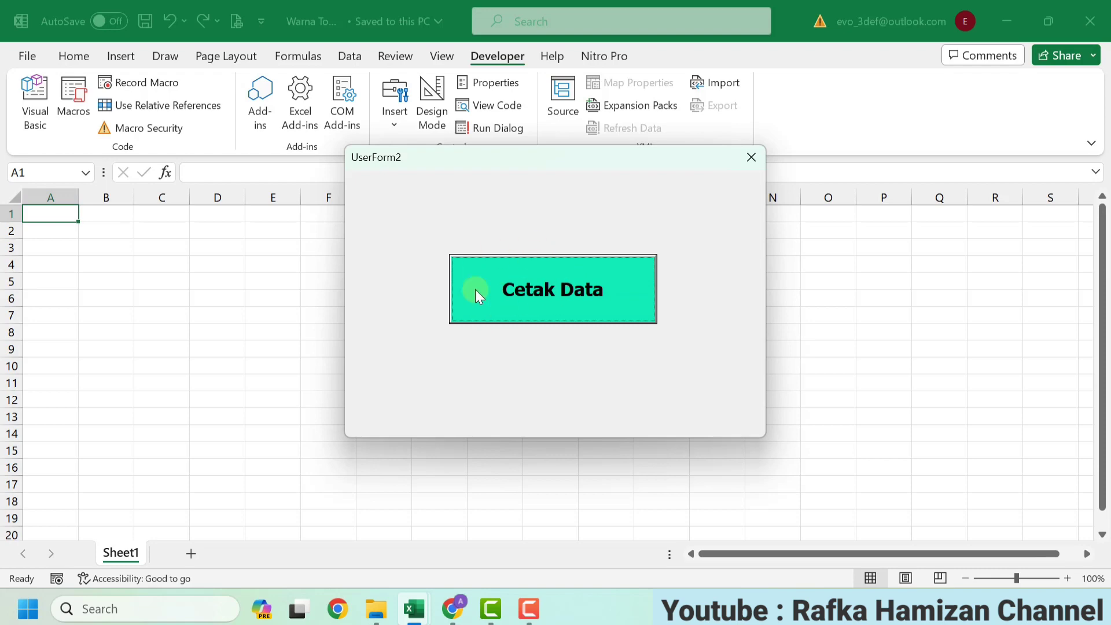
pyautogui.click(752, 159)
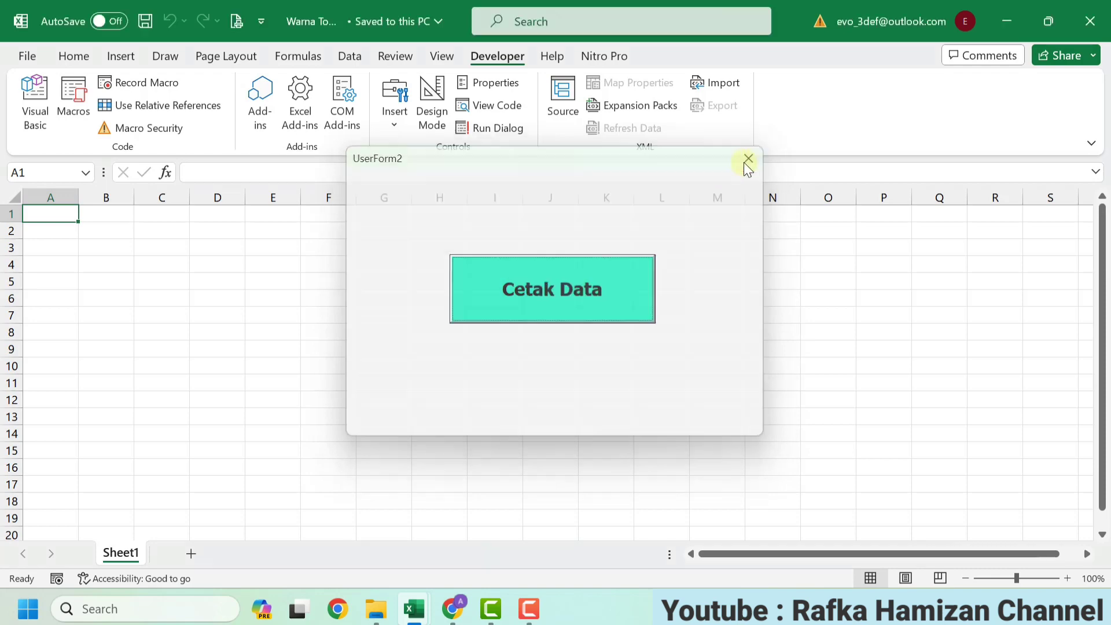
pyautogui.click(35, 102)
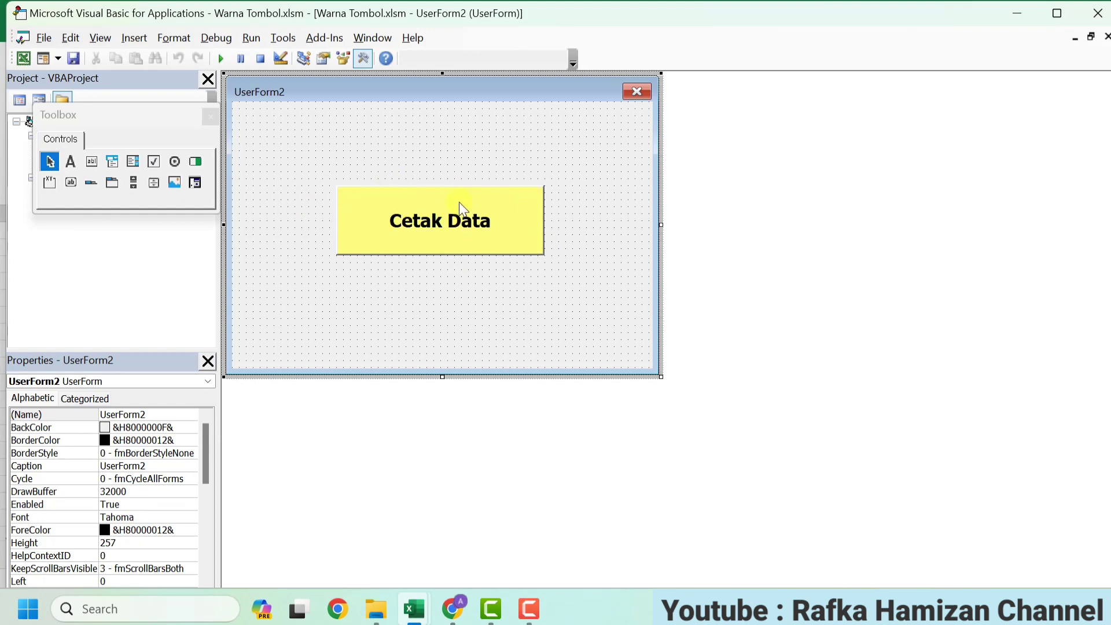
# Copy the Cetak Data button's yellow BackColor value &H0080FFFF& from the Properties window
pyautogui.click(374, 216)
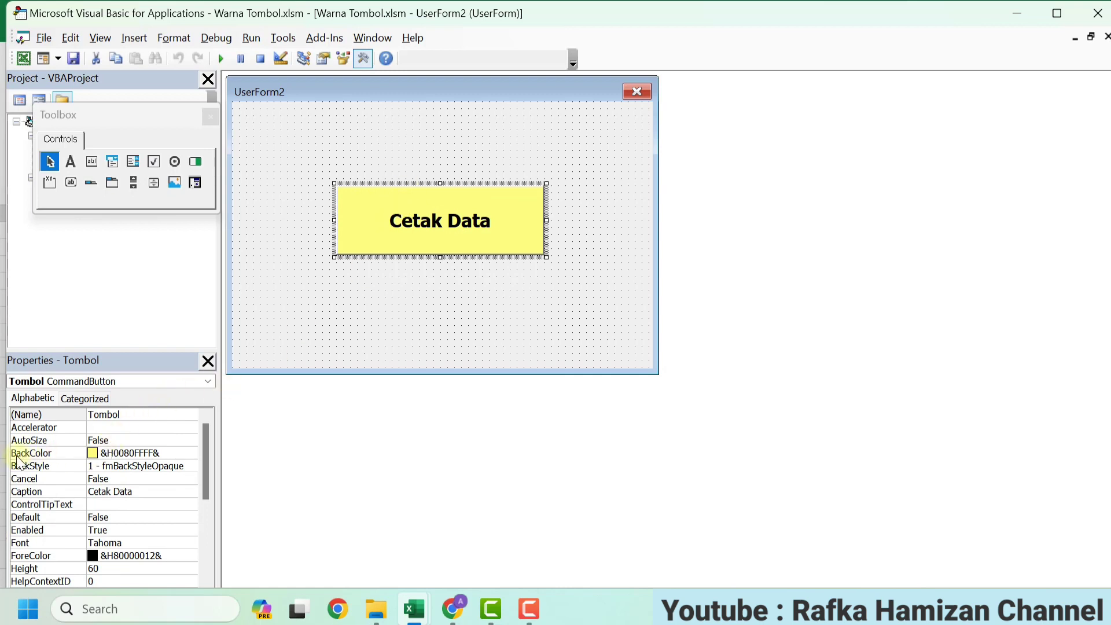
pyautogui.click(174, 453)
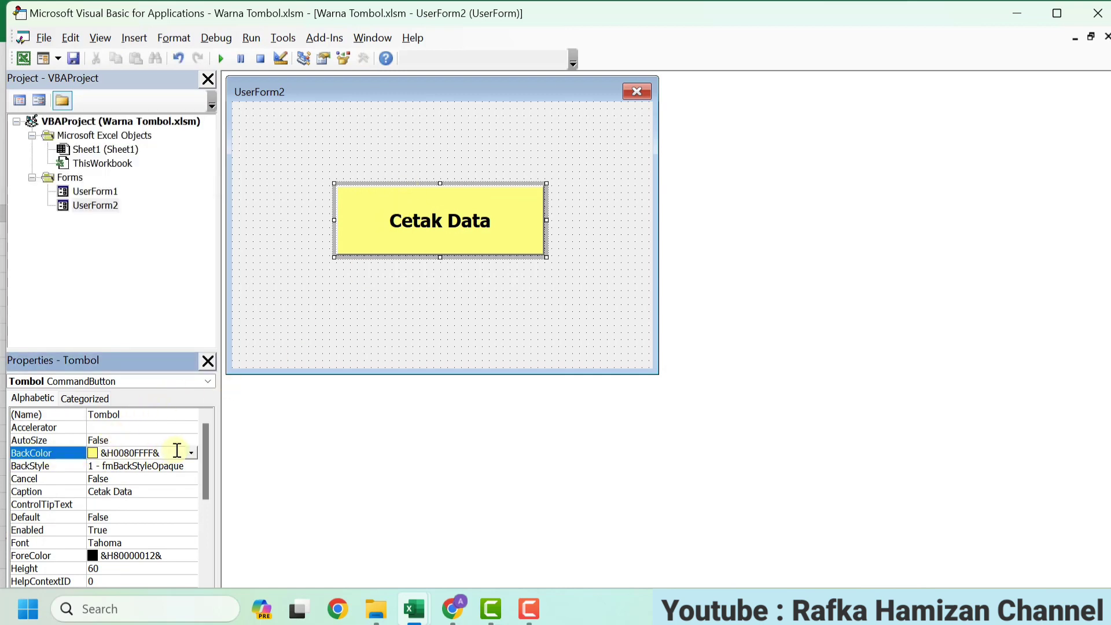
pyautogui.doubleClick(139, 446)
pyautogui.click(113, 455)
pyautogui.rightClick(120, 456)
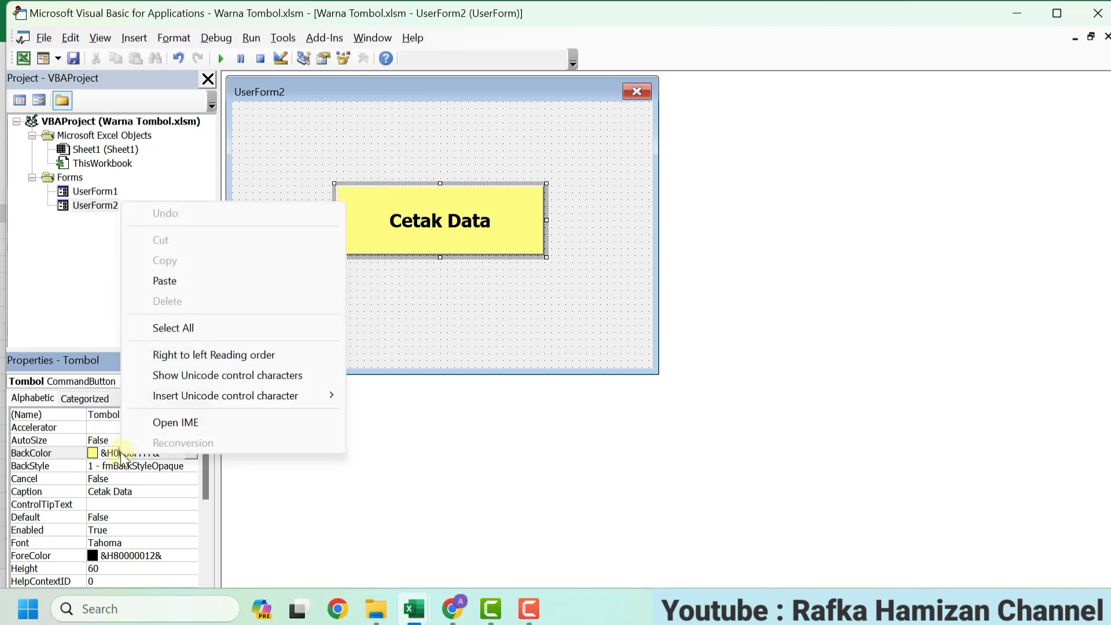
pyautogui.doubleClick(125, 453)
pyautogui.rightClick(123, 454)
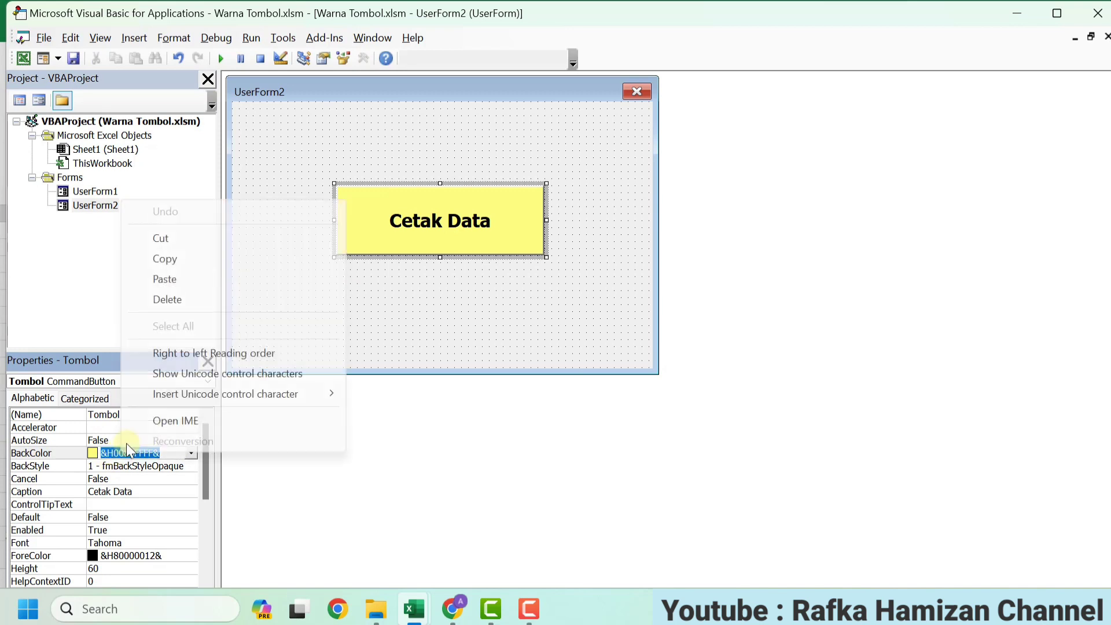
pyautogui.click(164, 261)
pyautogui.click(332, 294)
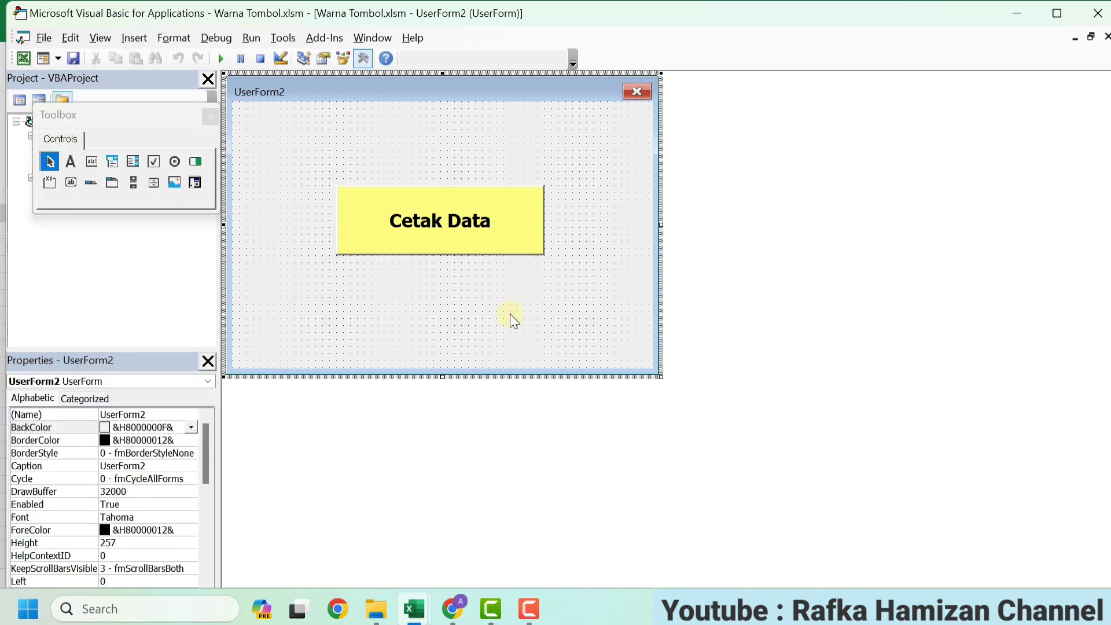
# Create a UserForm_MouseMove procedure and delete the empty UserForm_Click procedure
pyautogui.doubleClick(387, 308)
pyautogui.click(695, 79)
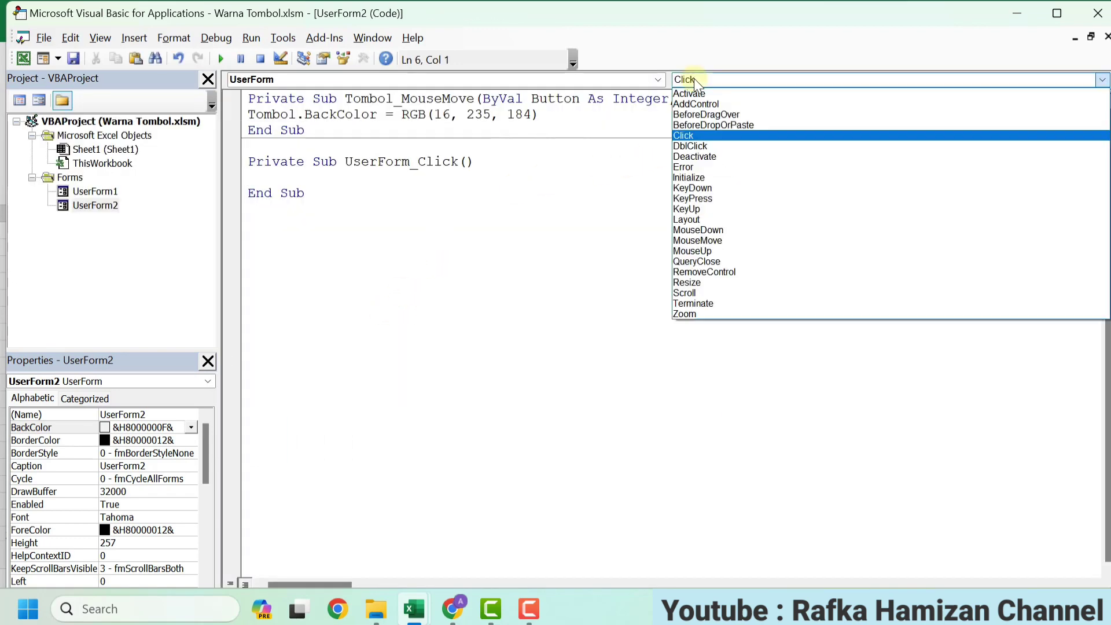
pyautogui.click(705, 242)
pyautogui.moveTo(265, 210); pyautogui.dragTo(251, 151)
pyautogui.press('Delete')
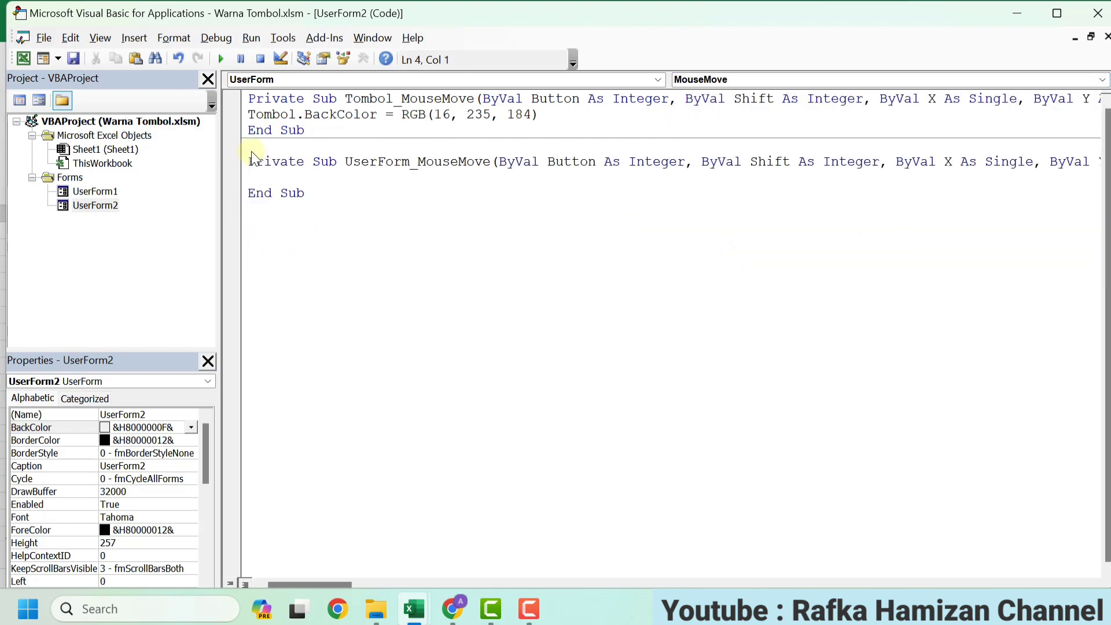
# Write Tombol.BackColor = &H80FFFF in the form's MouseMove procedure and save the workbook
pyautogui.click(253, 175)
pyautogui.rightClick(262, 177)
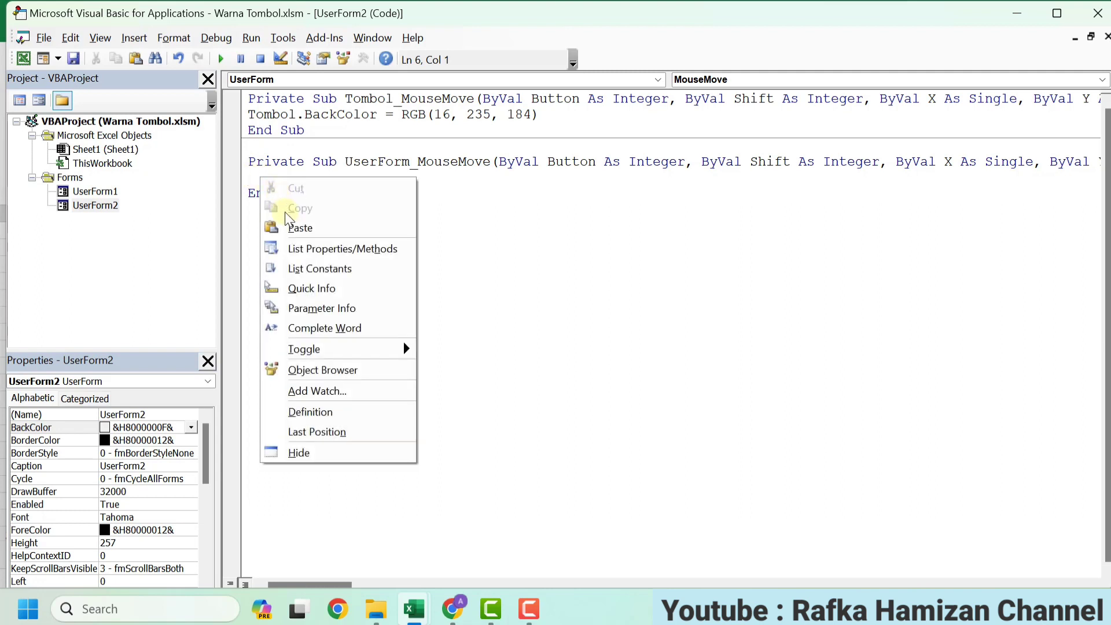
pyautogui.click(253, 178)
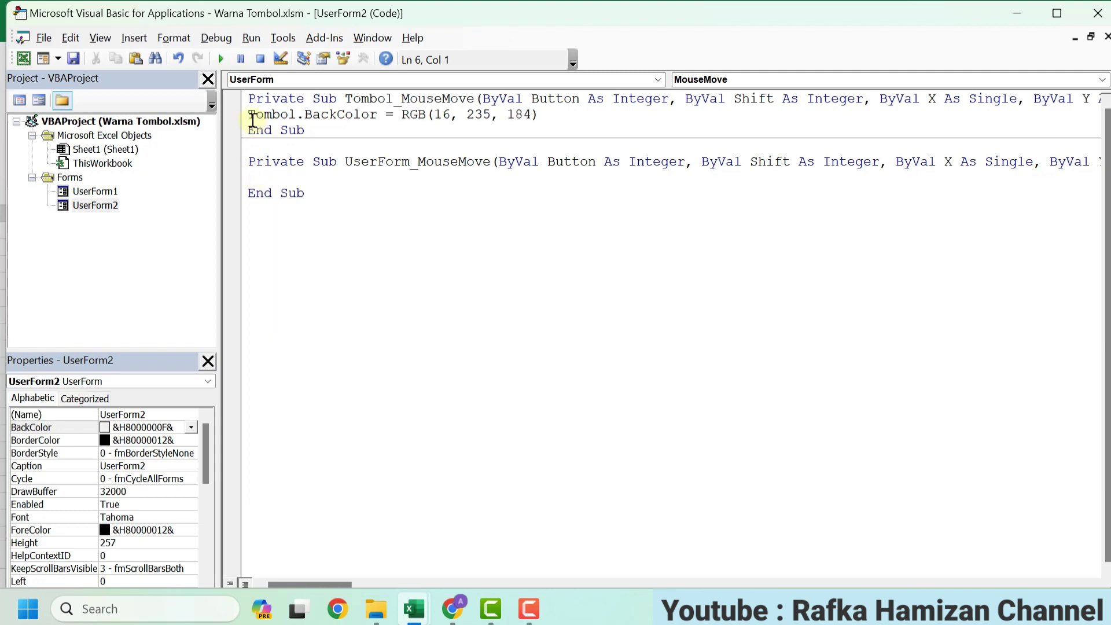
pyautogui.click(238, 120)
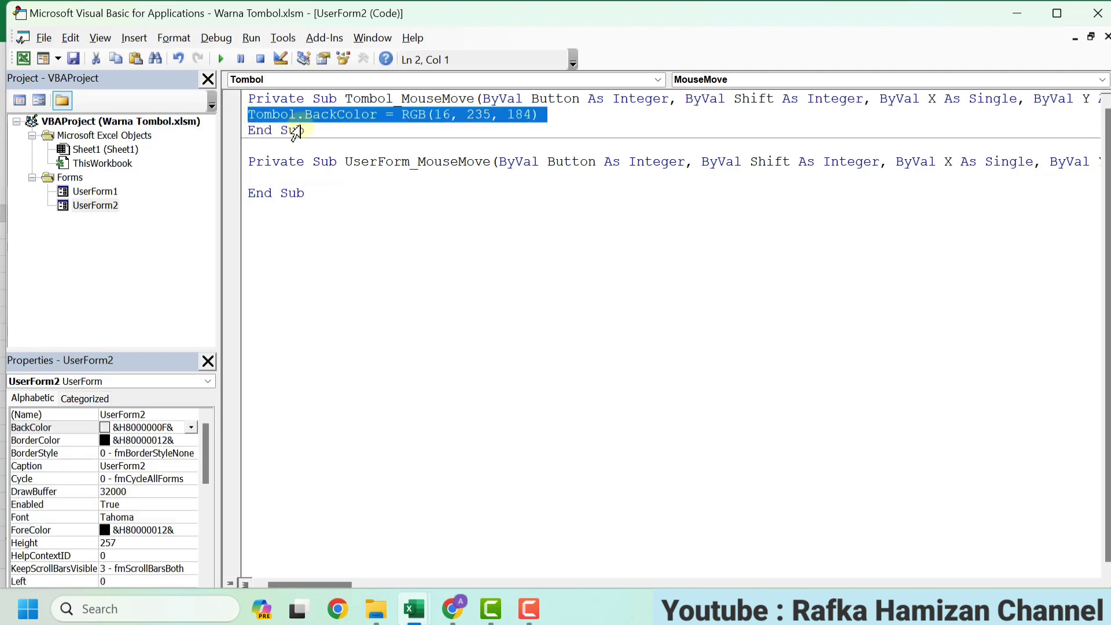
pyautogui.click(265, 177)
pyautogui.write('to')
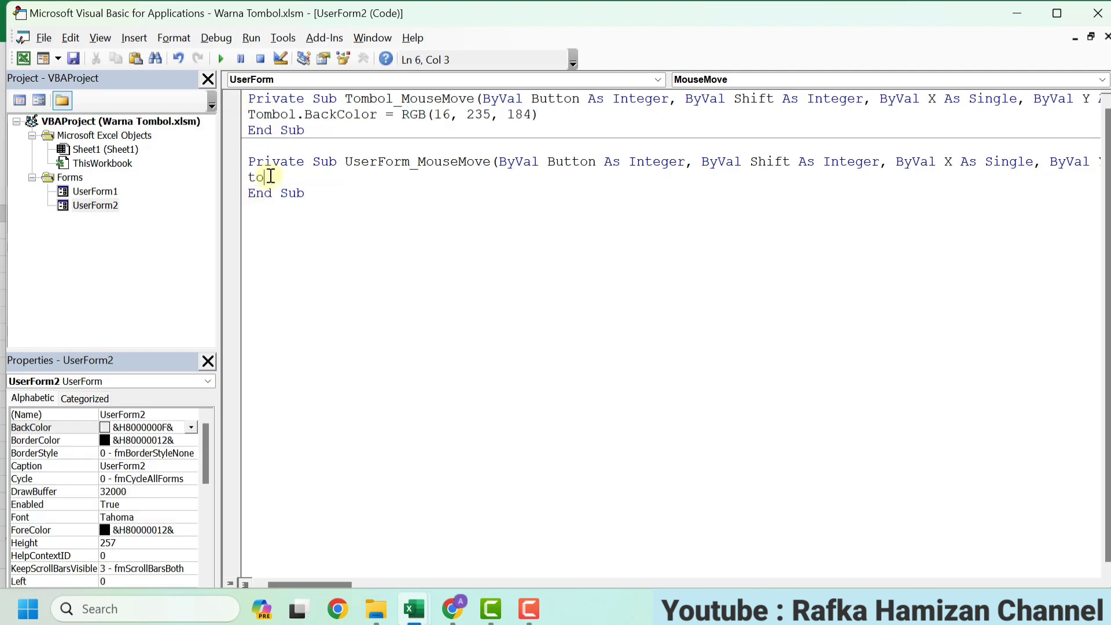
pyautogui.write('mbol.')
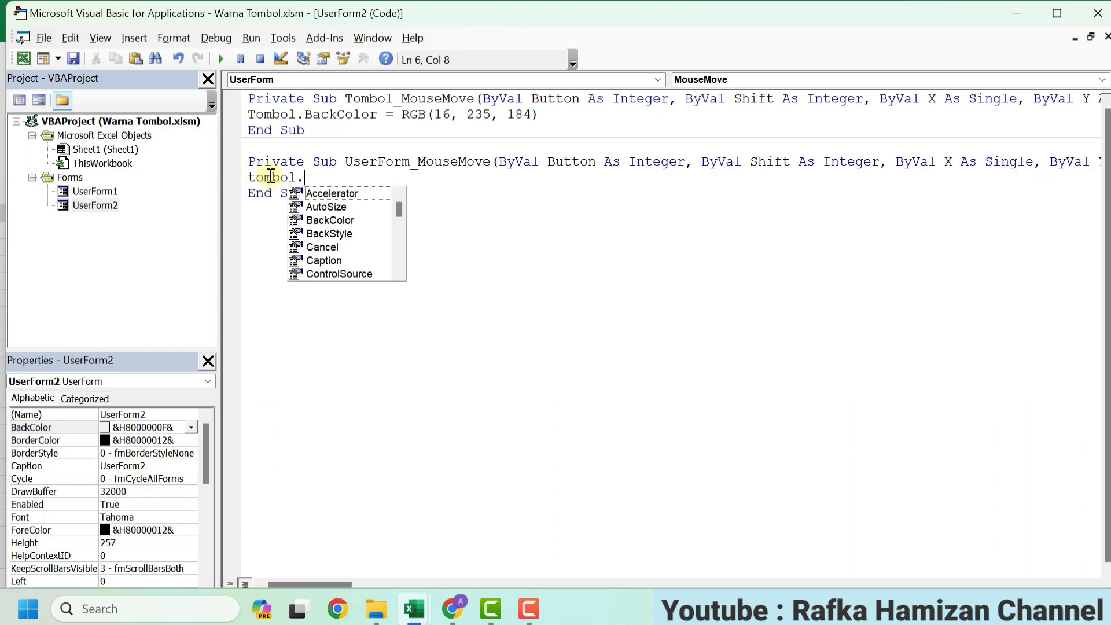
pyautogui.write('backcol')
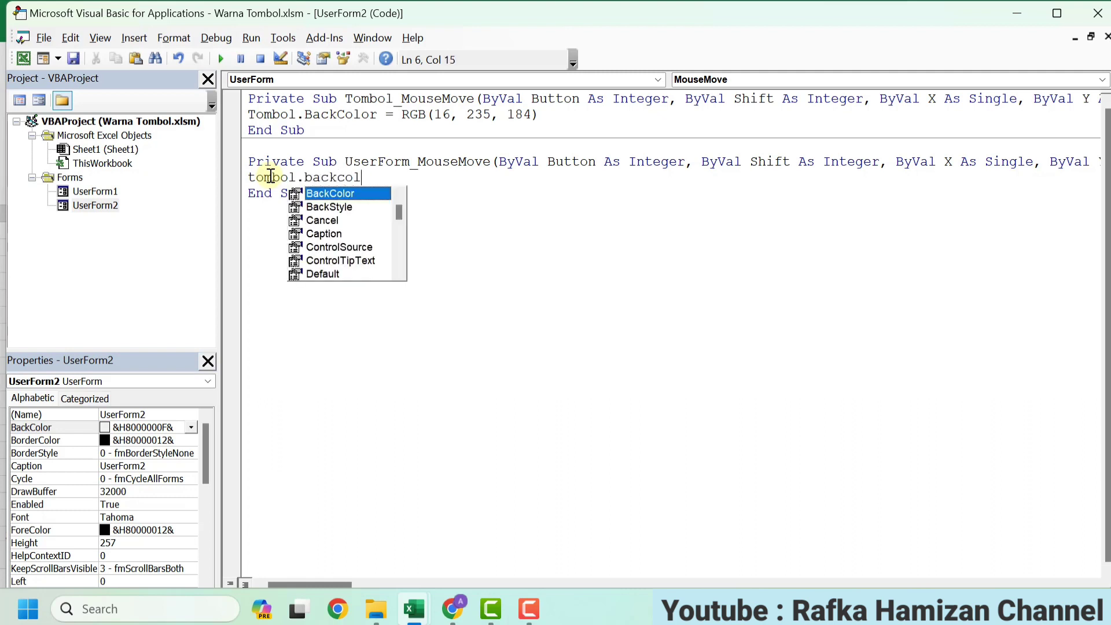
pyautogui.write('or')
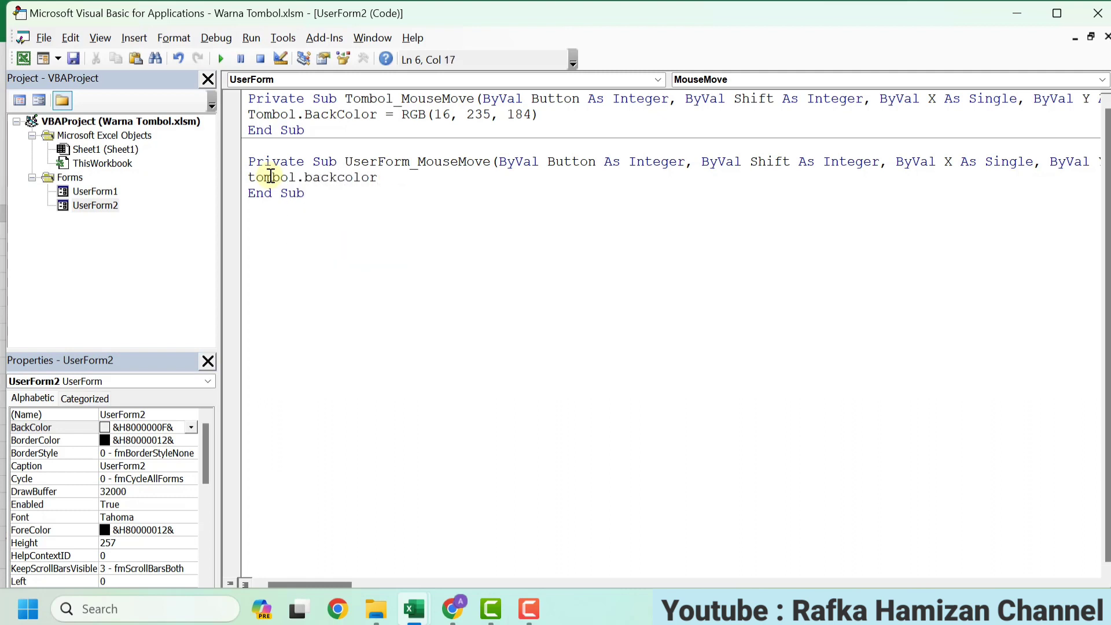
pyautogui.write('=')
pyautogui.rightClick(403, 179)
pyautogui.click(438, 234)
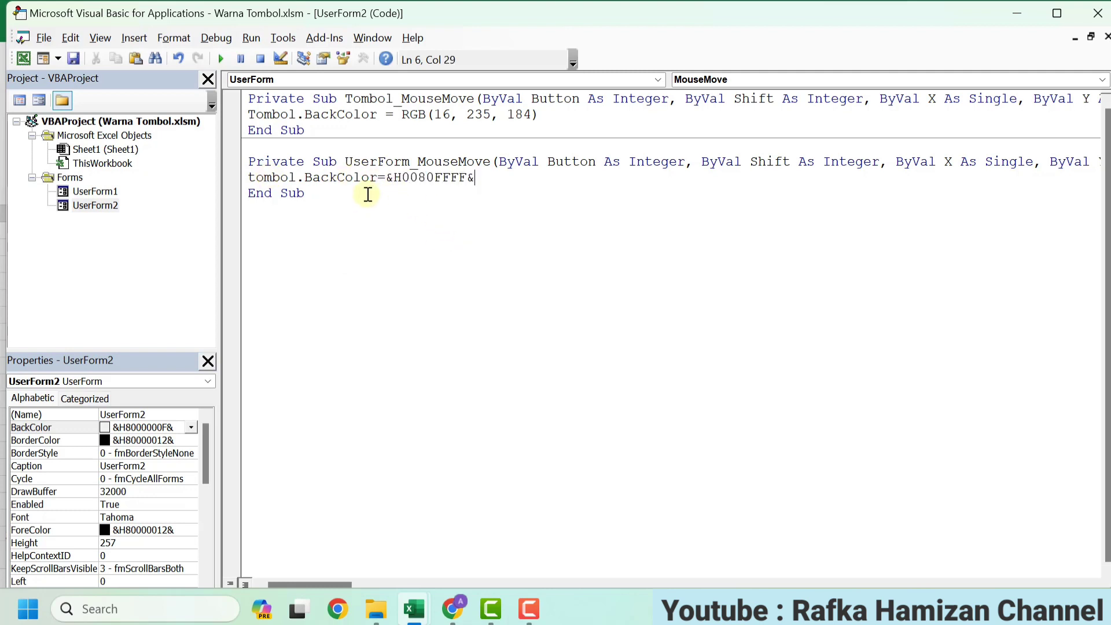
pyautogui.click(73, 58)
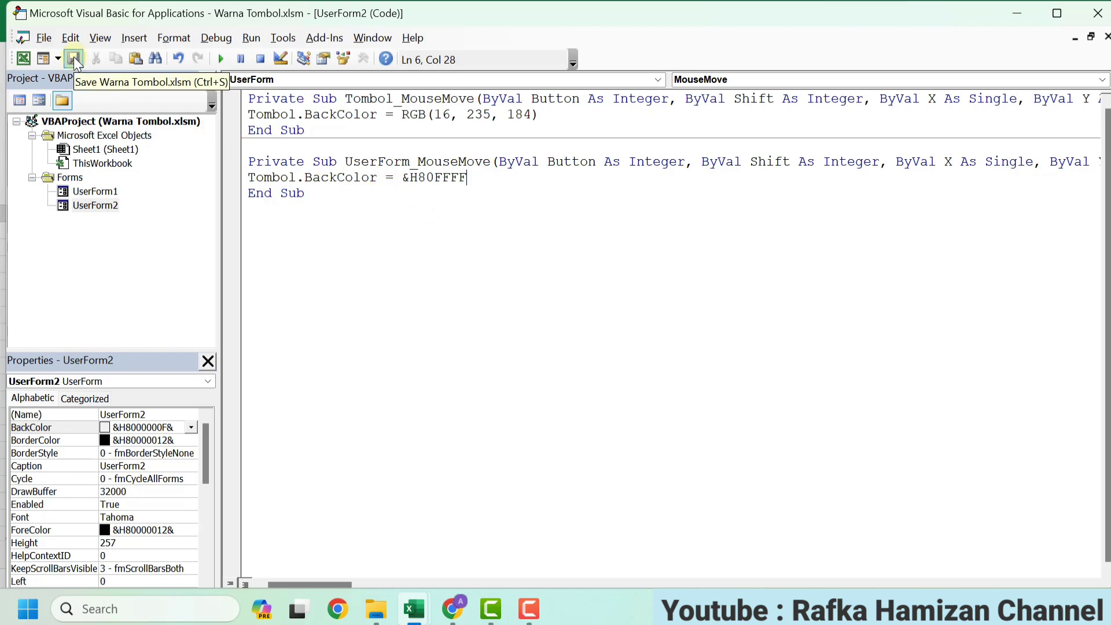
# Run UserForm2 again to test that Cetak Data returns to yellow
pyautogui.doubleClick(100, 206)
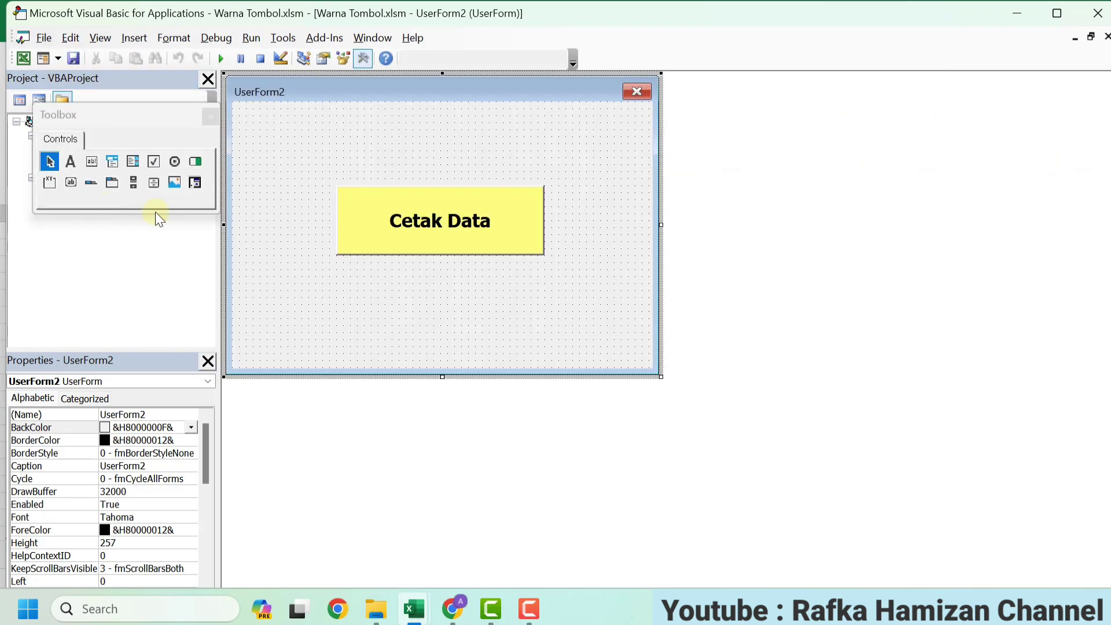
pyautogui.click(221, 58)
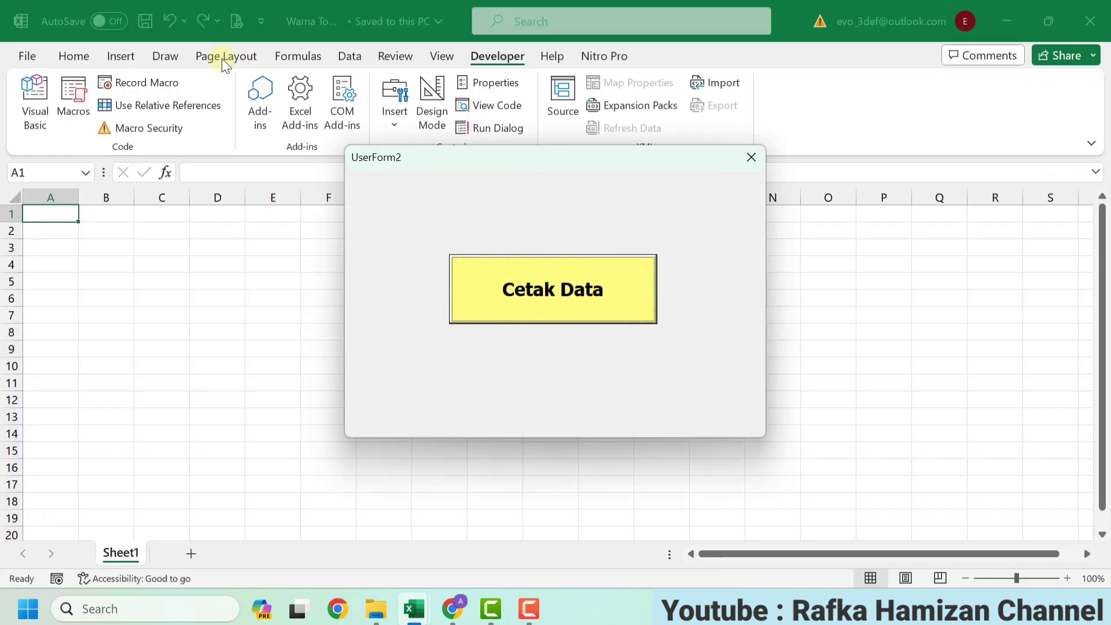